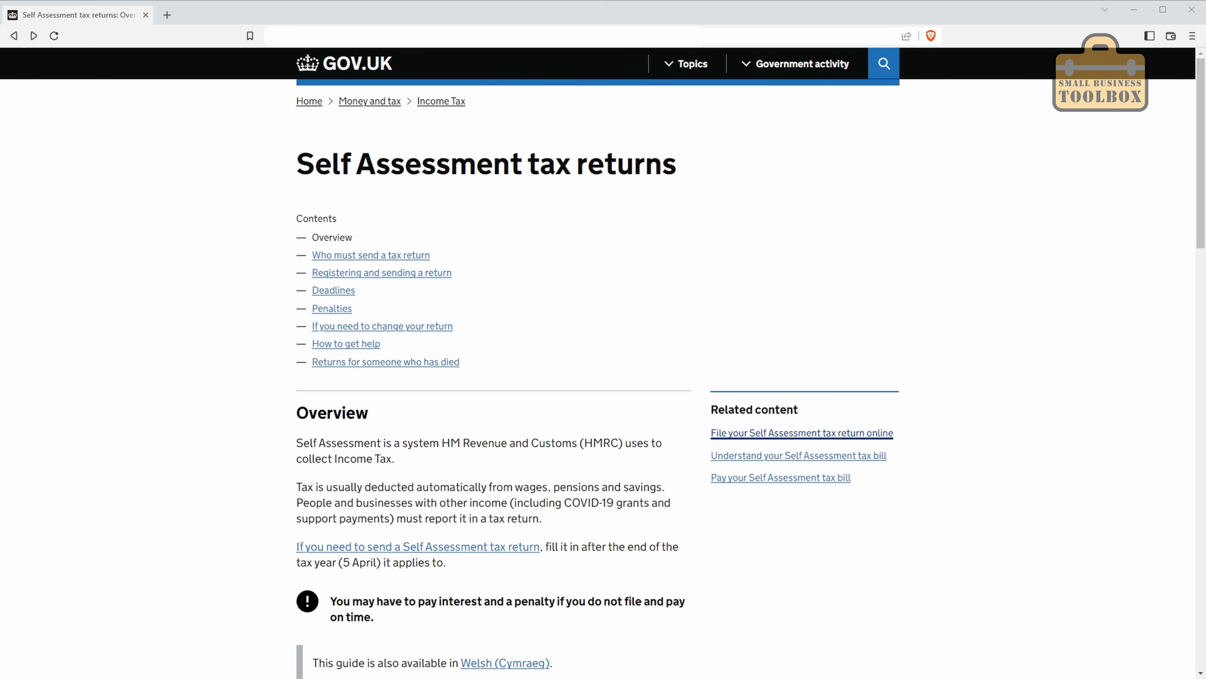
# Step: Open the guidance for filing a Self Assessment tax return online and start the sign-in to file the return
pyautogui.click(830, 432)
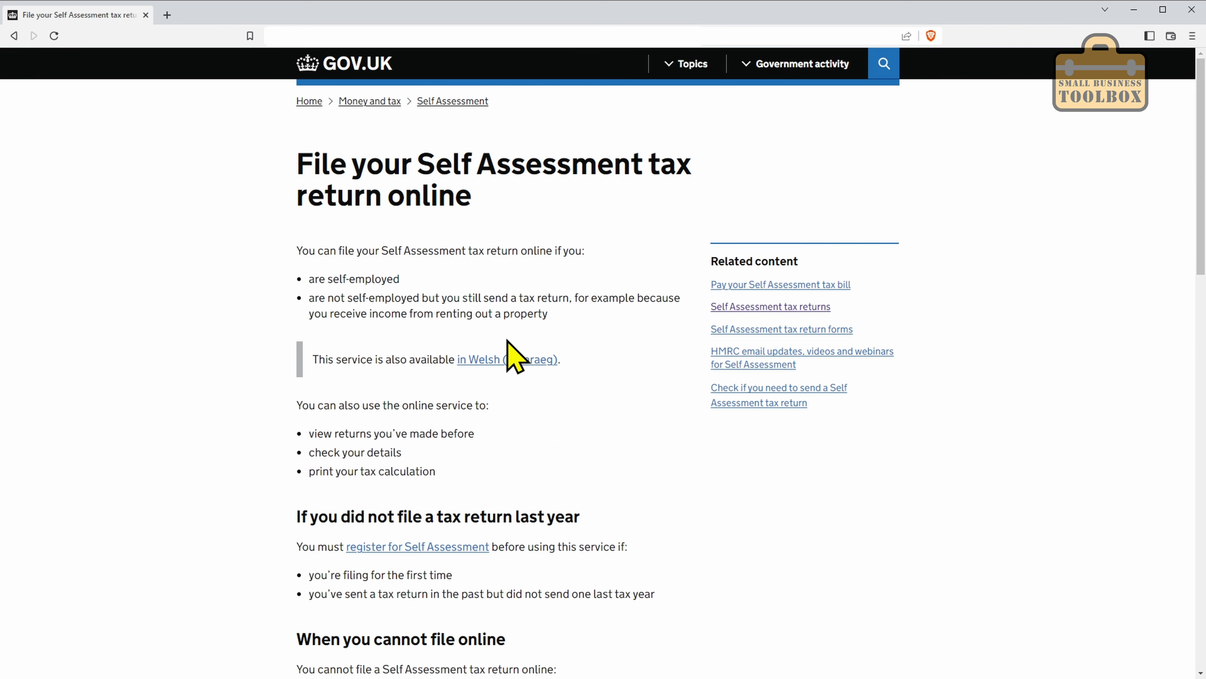
pyautogui.scroll(-10, 518, 333)
pyautogui.scroll(-3, 529, 321)
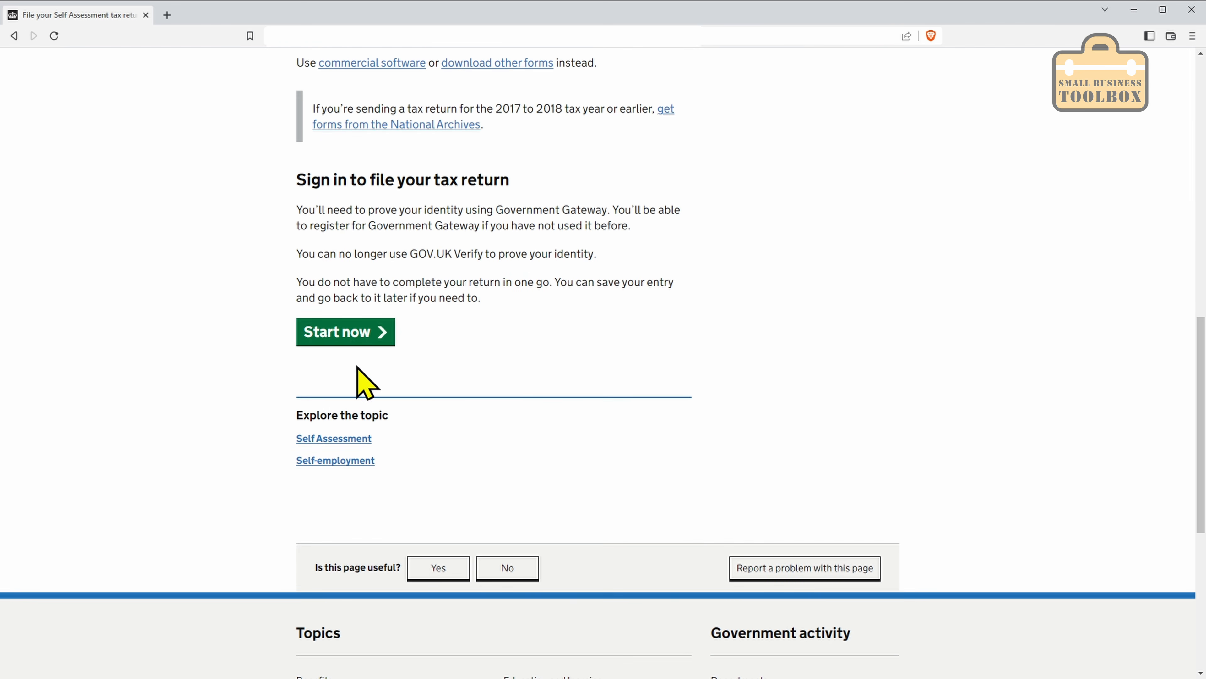
pyautogui.click(342, 334)
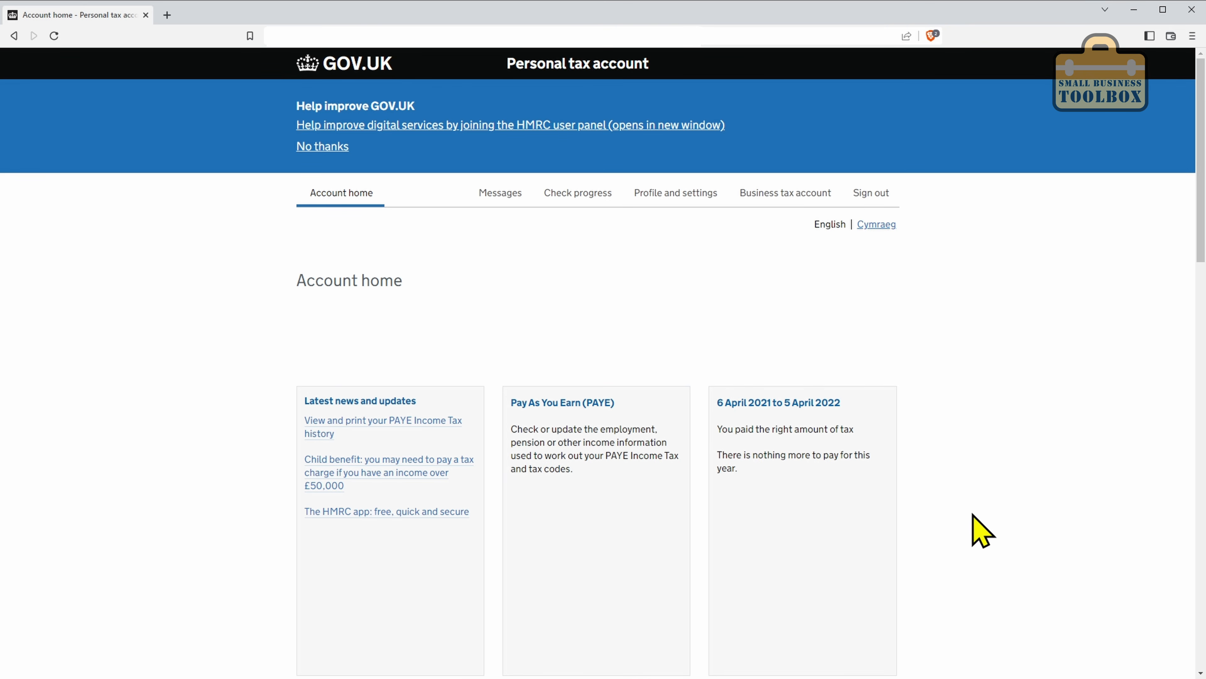
# Step: Go to Self Assessment in the personal tax account, choose to complete the tax return, and proceed past the File a return introduction
pyautogui.scroll(-6, 665, 380)
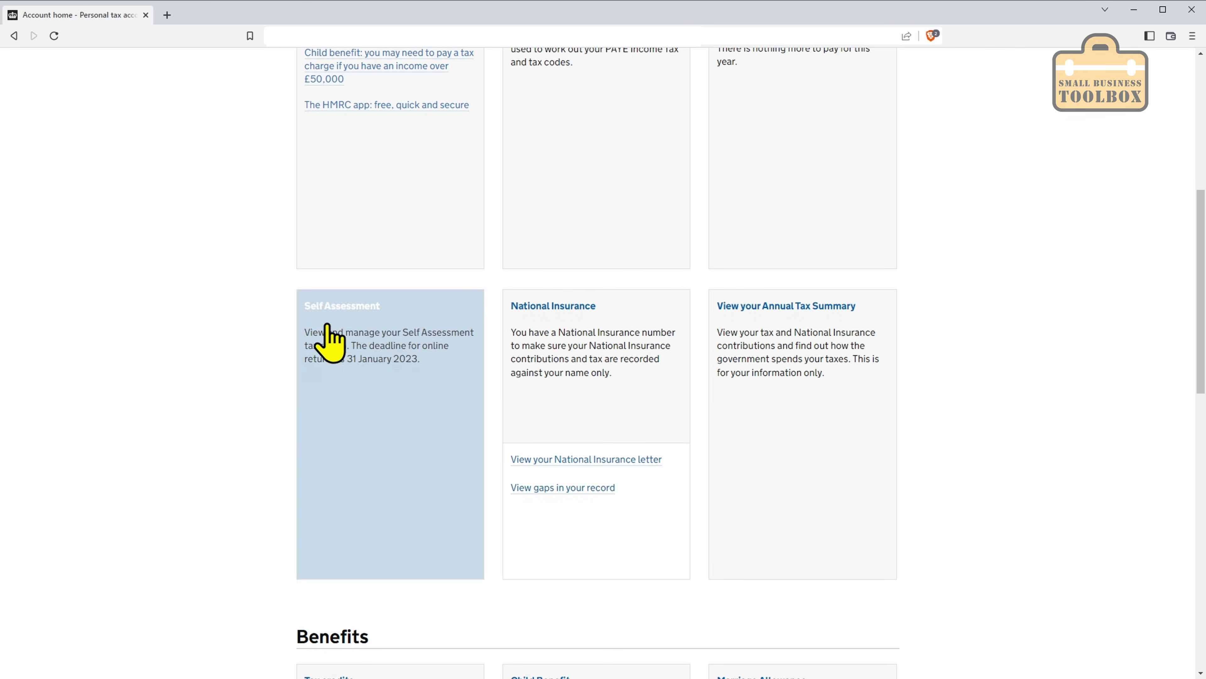
pyautogui.click(345, 307)
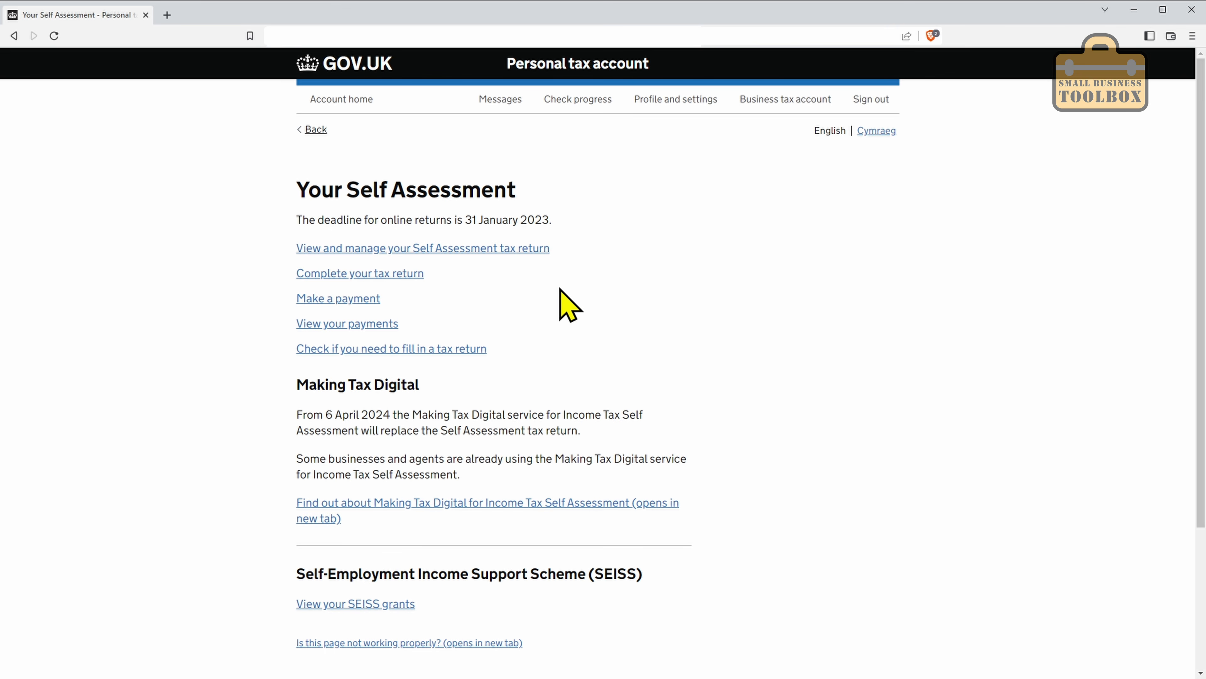
pyautogui.click(382, 275)
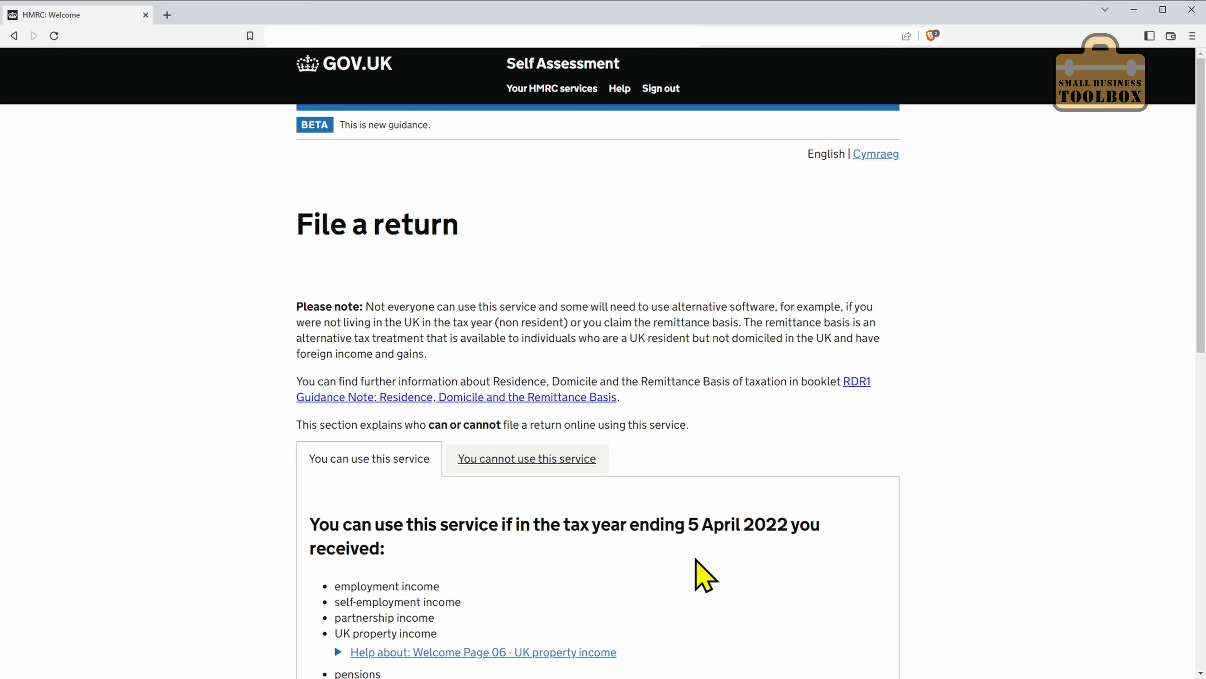
pyautogui.scroll(-10, 706, 575)
pyautogui.click(346, 430)
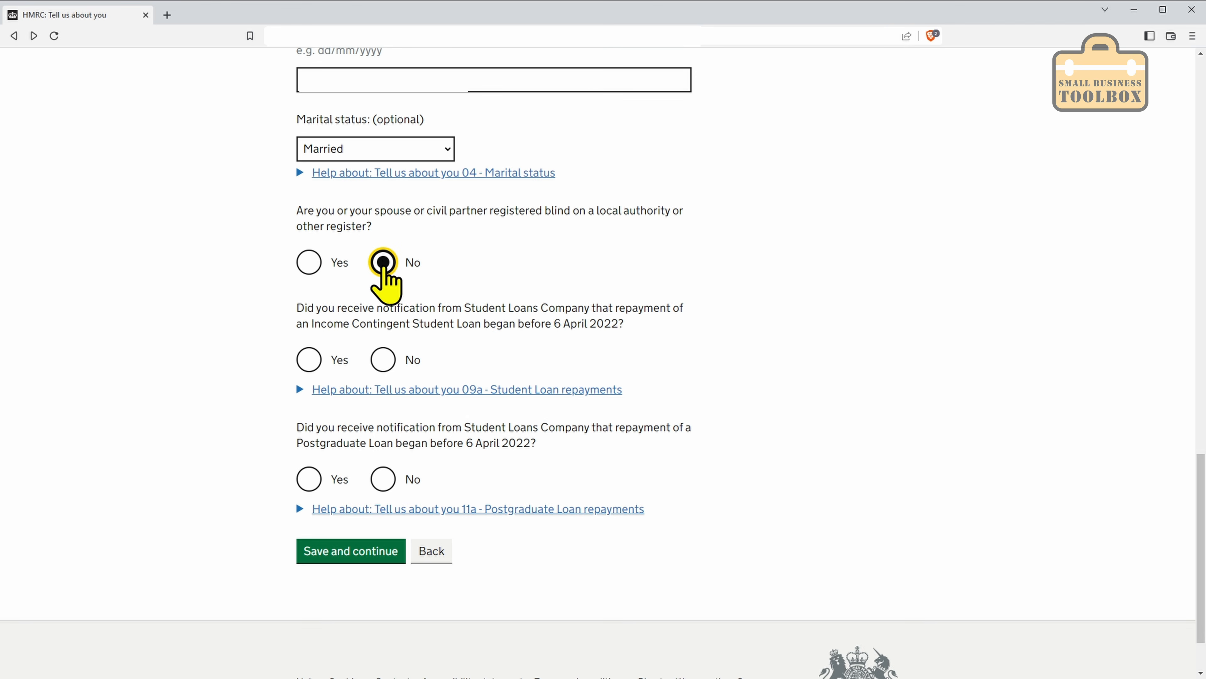
# Step: Answer No to being registered blind and to Student Loan and Postgraduate Loan repayment notifications, and save the details about you
pyautogui.click(384, 263)
pyautogui.click(383, 359)
pyautogui.click(383, 479)
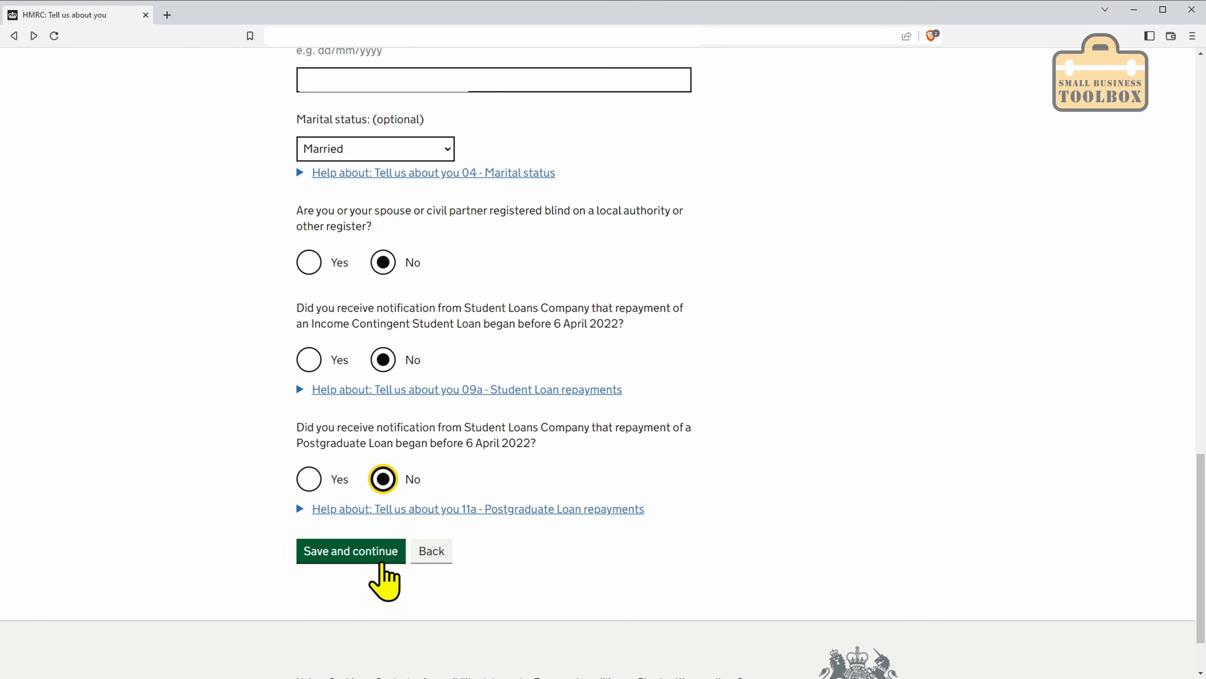
pyautogui.click(356, 556)
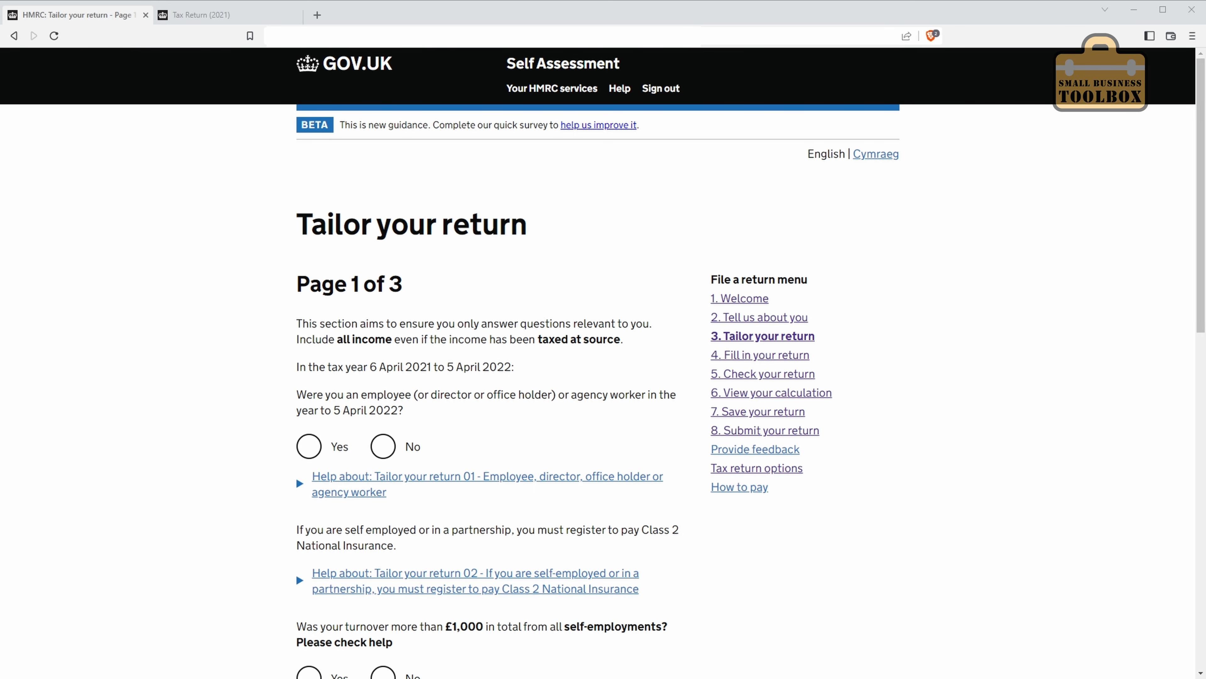
# Step: Answer Yes to being an employee or director, with 1 employment, and name the employer Andy Mac Drums Limited
pyautogui.click(309, 446)
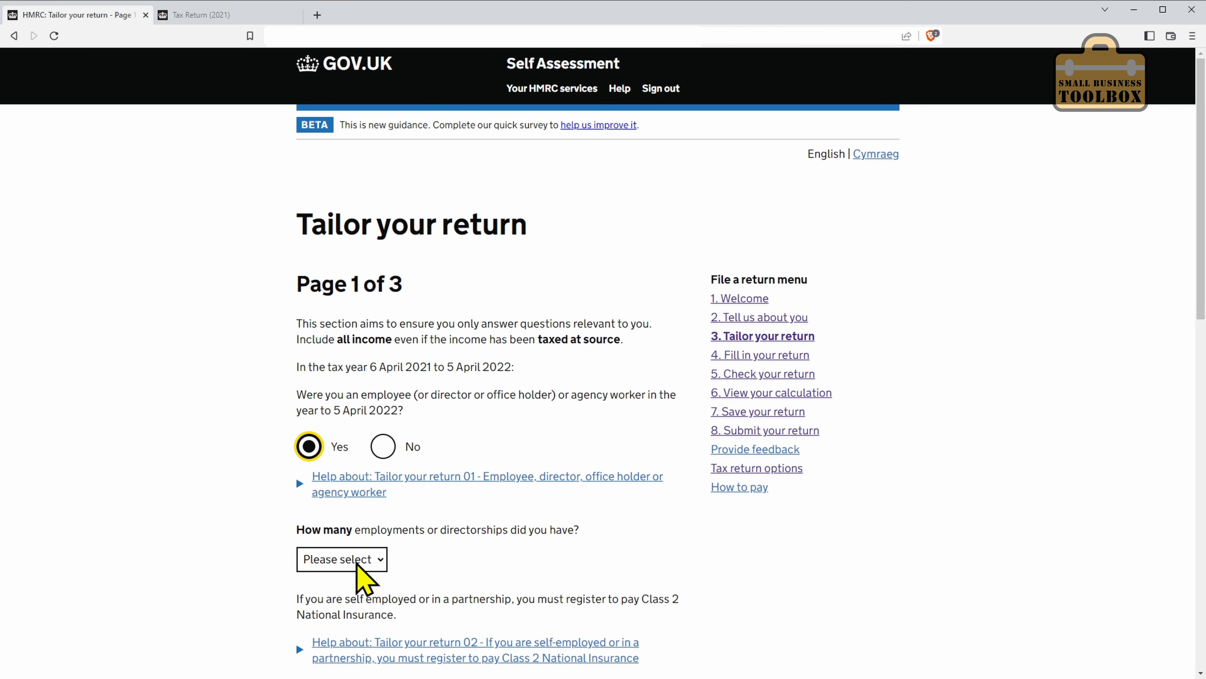
pyautogui.click(360, 564)
pyautogui.click(340, 594)
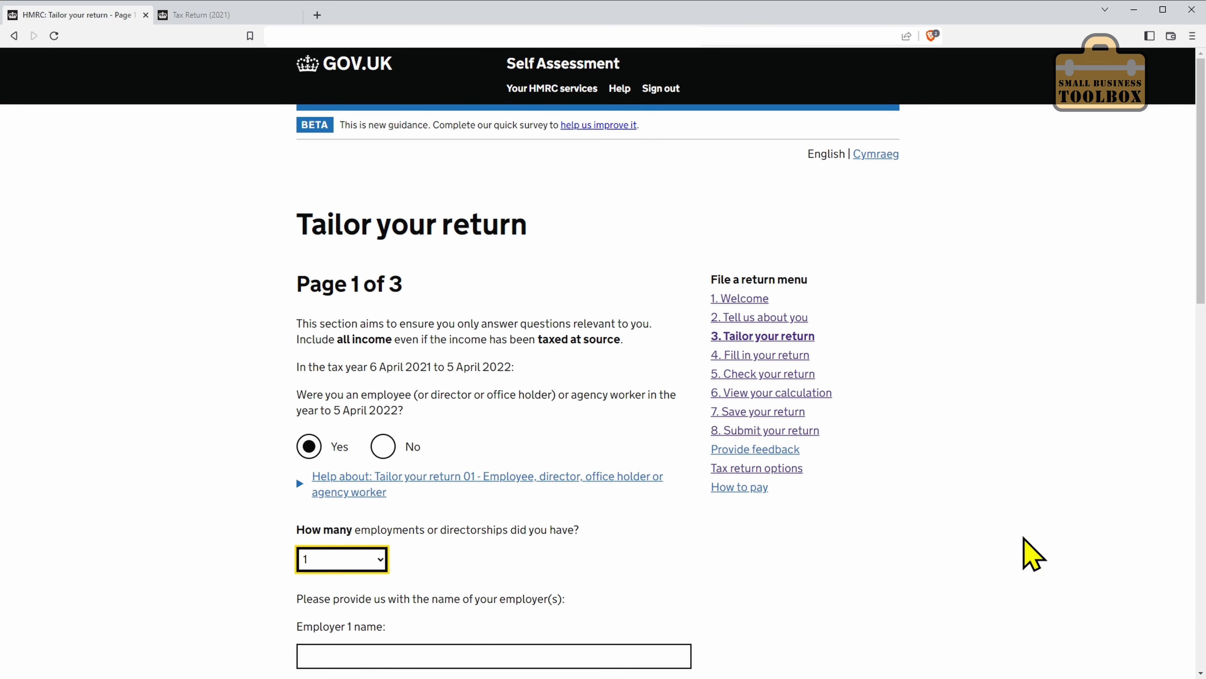
pyautogui.scroll(-5, 452, 341)
pyautogui.click(451, 325)
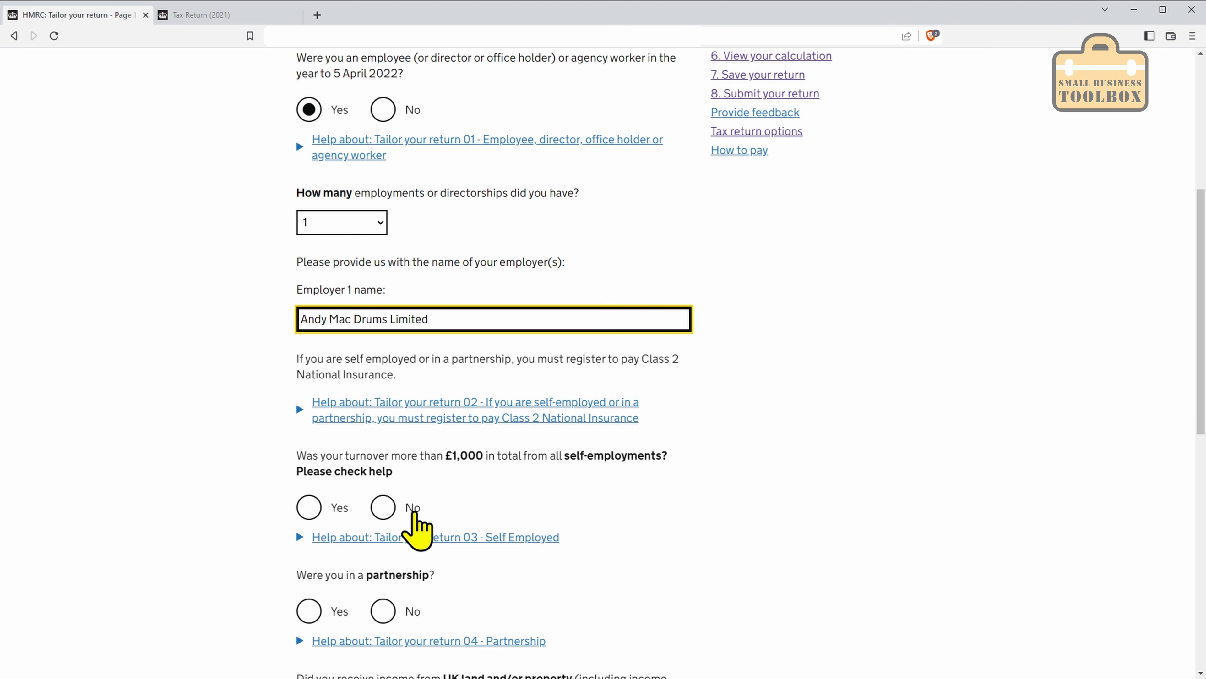
# Step: Answer No to self-employment turnover, partnership, UK property income, foreign income and Capital Gains, and save page 1 of Tailor your return
pyautogui.click(383, 506)
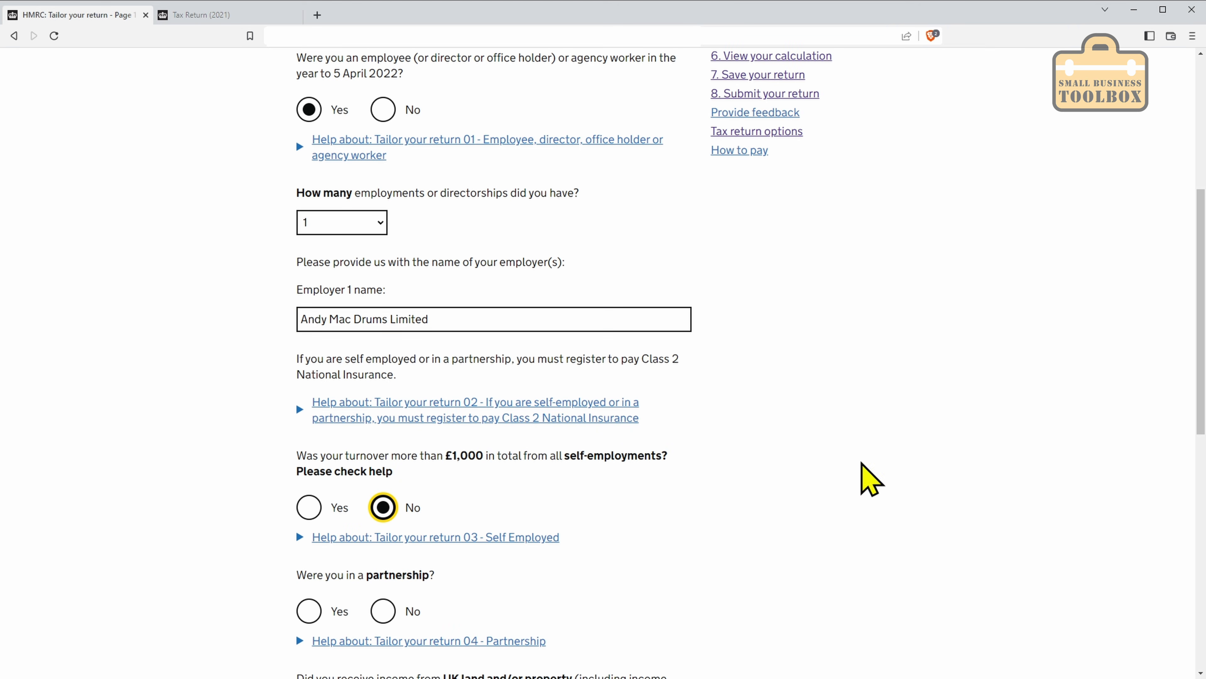
pyautogui.click(385, 611)
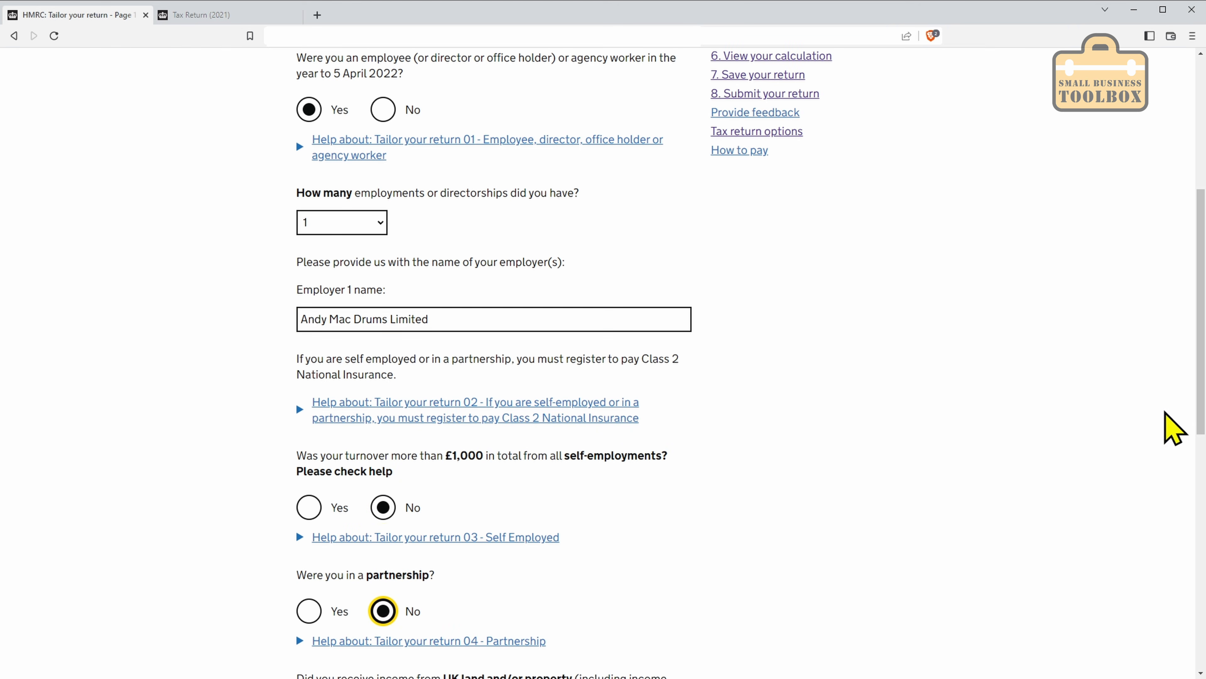
pyautogui.moveTo(1201, 366); pyautogui.dragTo(1201, 541)
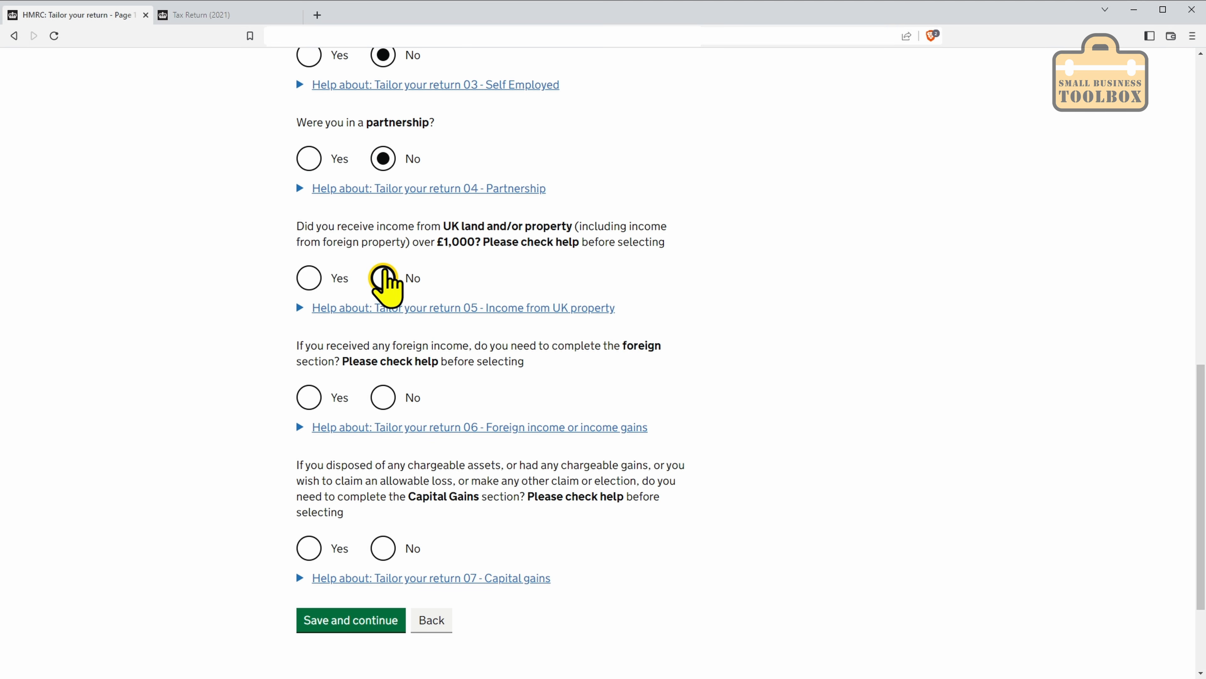
pyautogui.click(384, 399)
pyautogui.click(384, 551)
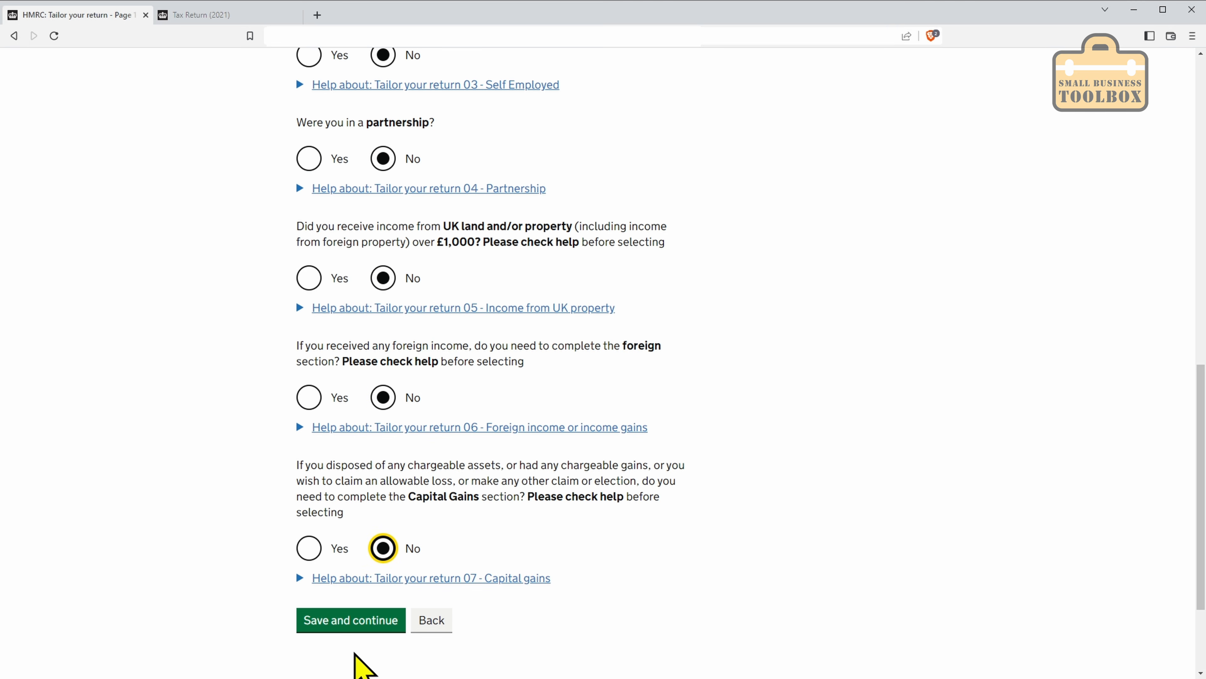
pyautogui.click(356, 627)
# Step: On page 2, answer Yes to dividends and No to interest, UK pensions, Child Benefit and incorrectly claimed coronavirus payments, and save it
pyautogui.click(383, 404)
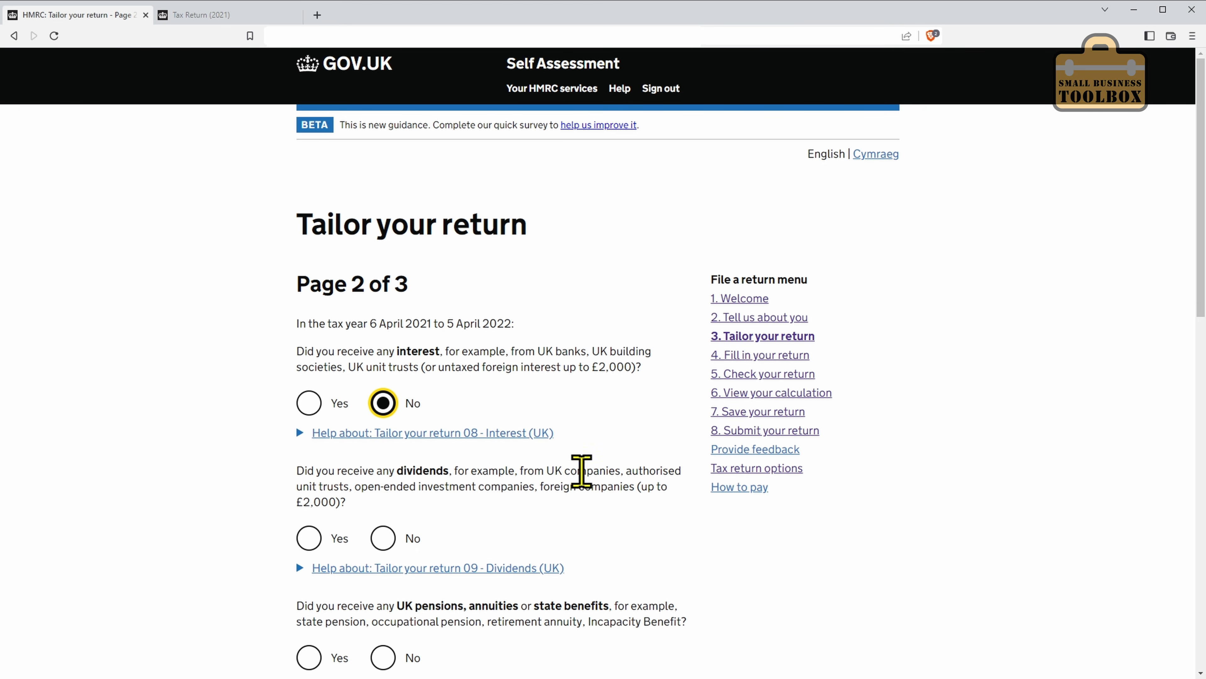
pyautogui.click(309, 538)
pyautogui.moveTo(1201, 314); pyautogui.dragTo(1202, 439)
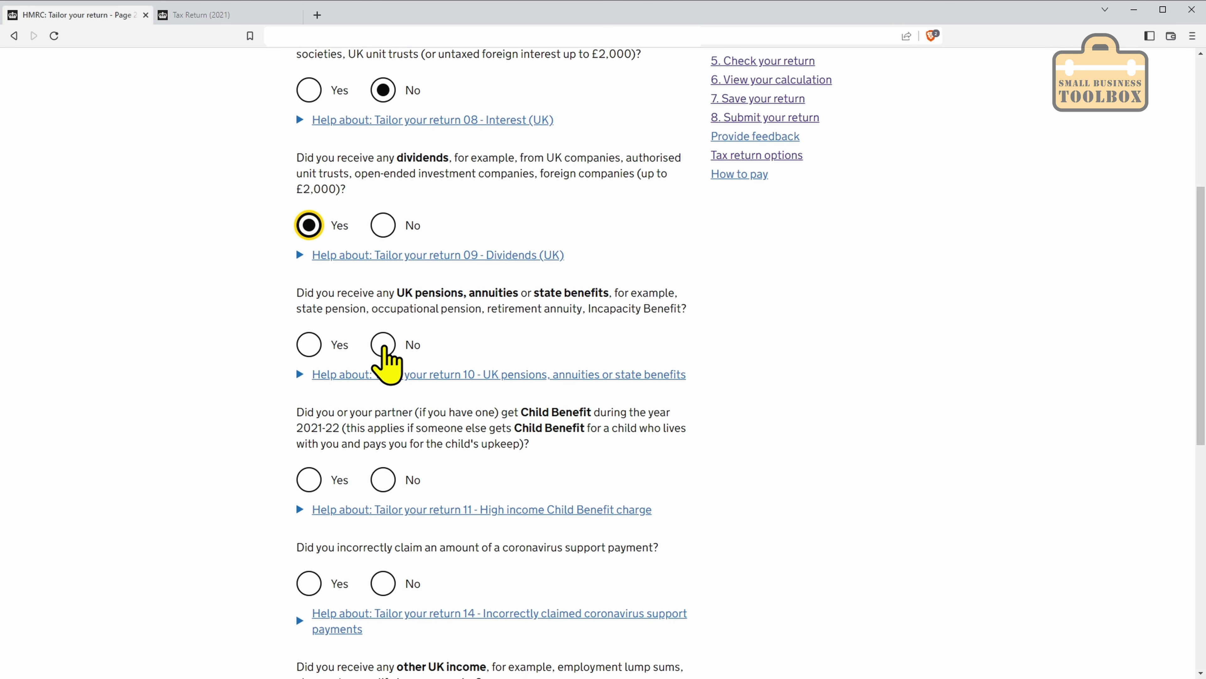
pyautogui.click(384, 345)
pyautogui.click(383, 481)
pyautogui.click(383, 583)
pyautogui.moveTo(1201, 366); pyautogui.dragTo(1191, 497)
pyautogui.click(361, 568)
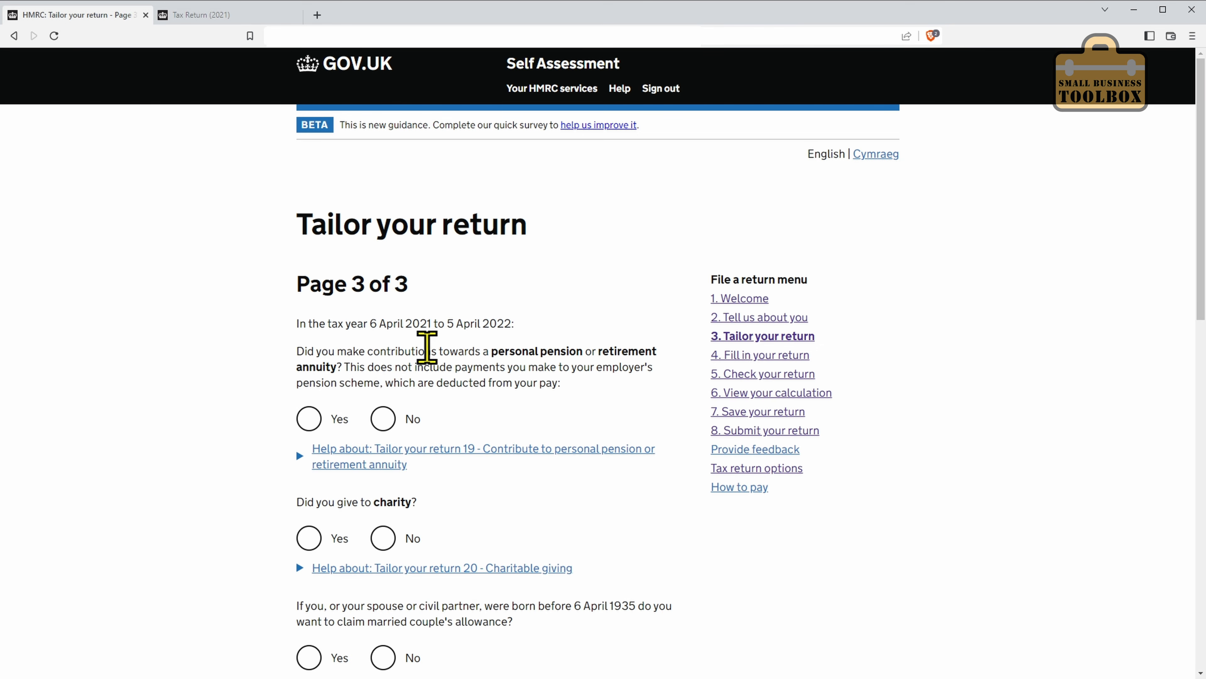
# Step: Answer No to personal pension contributions, charity giving, married couple's allowance and transferring 10% of the personal allowance on page 3
pyautogui.click(383, 418)
pyautogui.click(383, 538)
pyautogui.scroll(-5, 1183, 399)
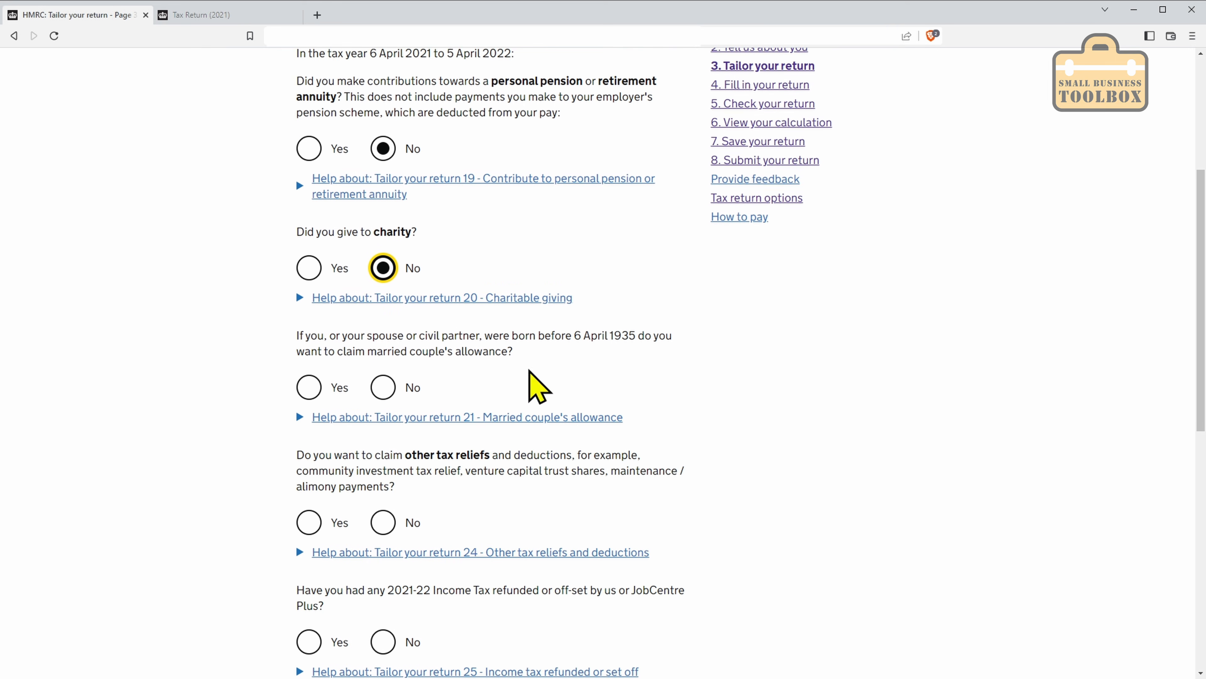
pyautogui.click(383, 388)
pyautogui.click(383, 522)
# Step: Answer No to claiming other tax reliefs, having 2021-22 Income Tax refunded and having a tax adviser
pyautogui.scroll(-6, 390, 475)
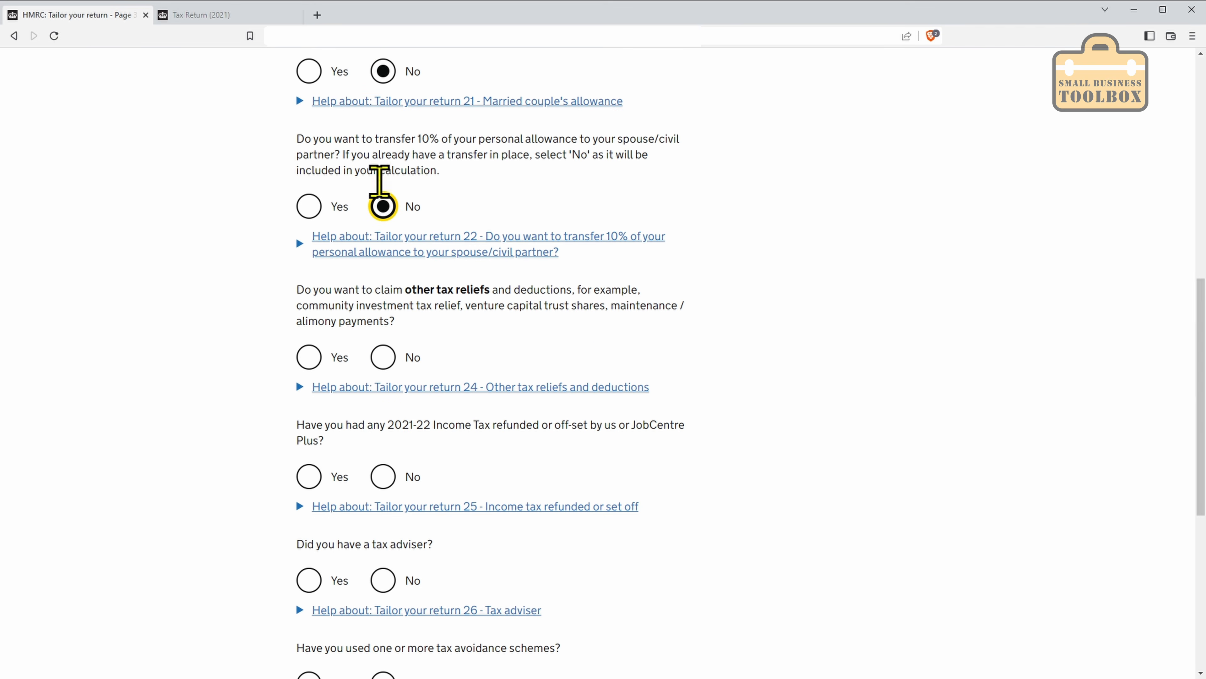
pyautogui.click(383, 357)
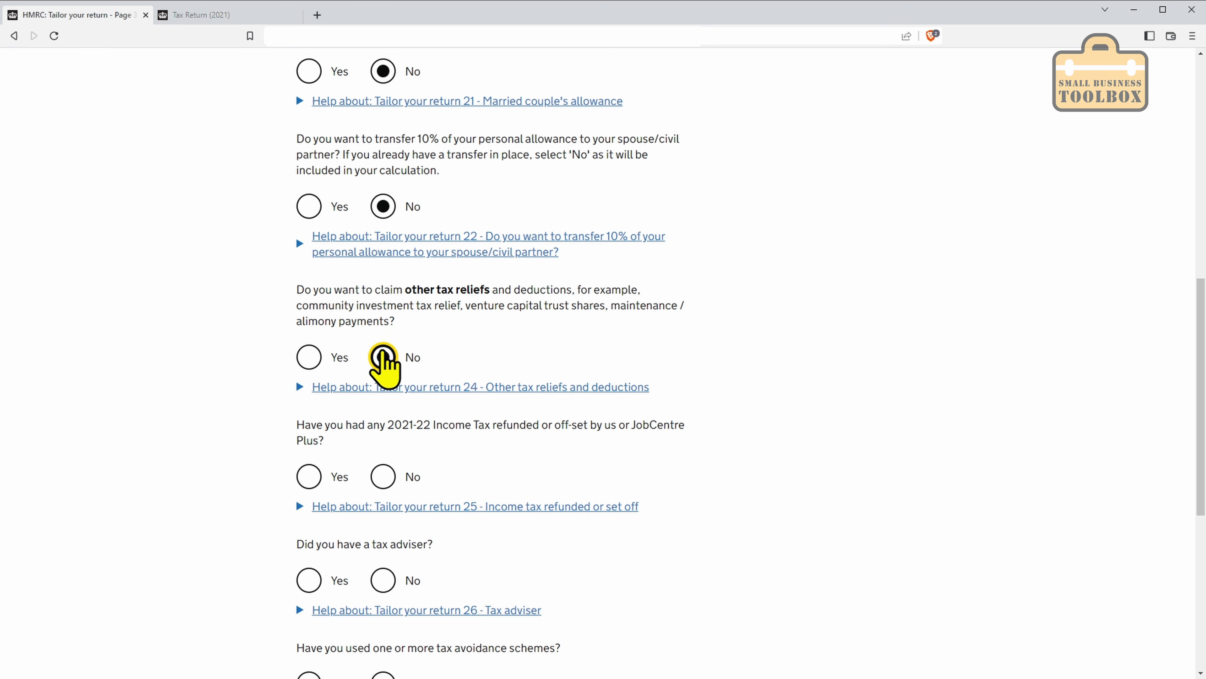
pyautogui.click(383, 477)
pyautogui.click(383, 580)
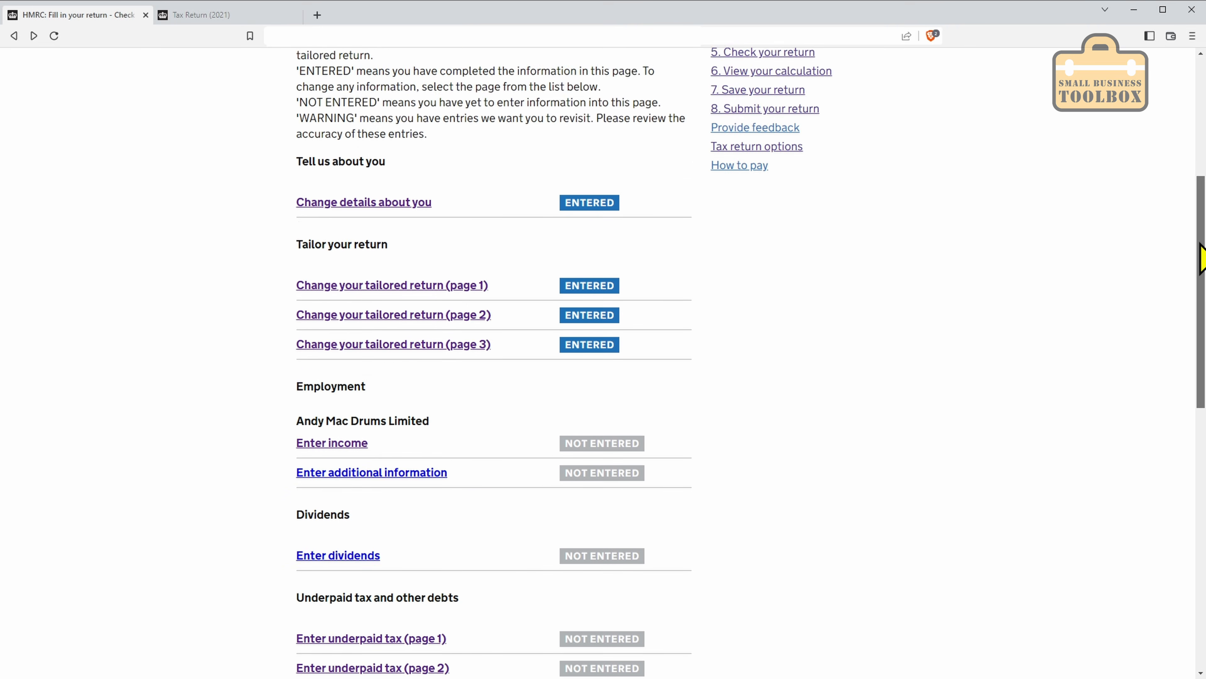
# Step: Open the income entry page for the Andy Mac Drums Limited employment from the list of return sections
pyautogui.moveTo(1200, 256); pyautogui.dragTo(1175, 320)
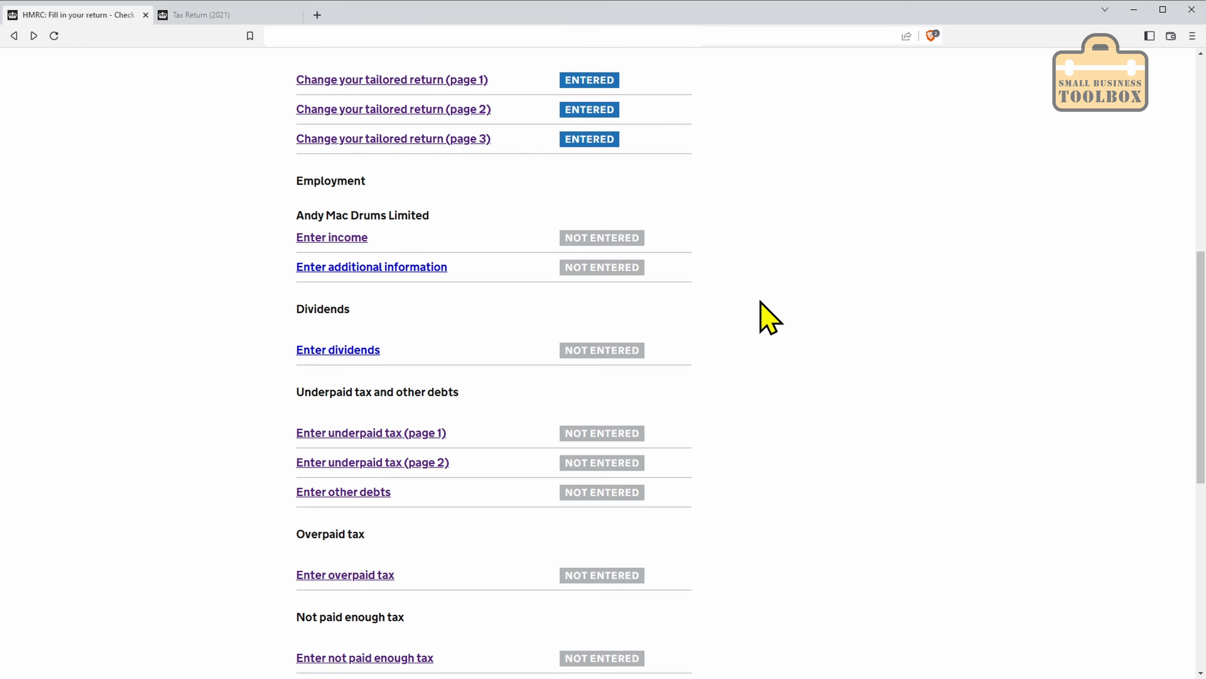
pyautogui.click(346, 239)
pyautogui.scroll(-1, 329, 285)
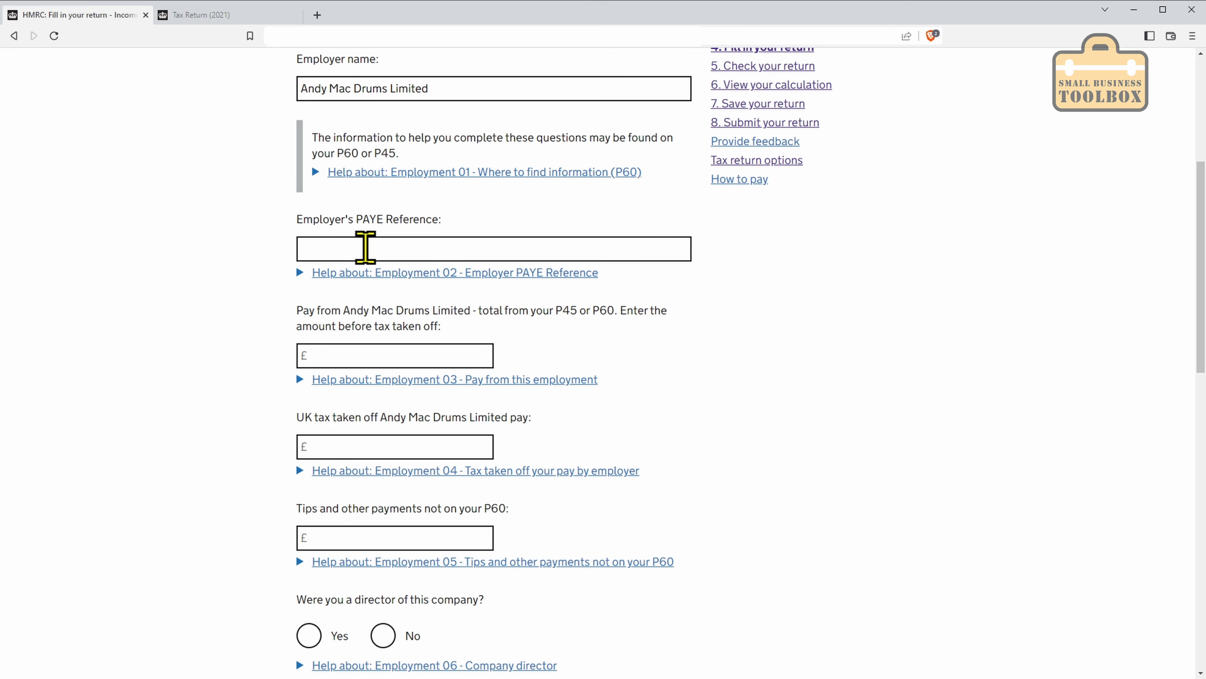
# Step: Enter 12000 as the pay from Andy Mac Drums Limited, 0 as UK tax taken off, and 0 for tips and other payments
pyautogui.click(395, 247)
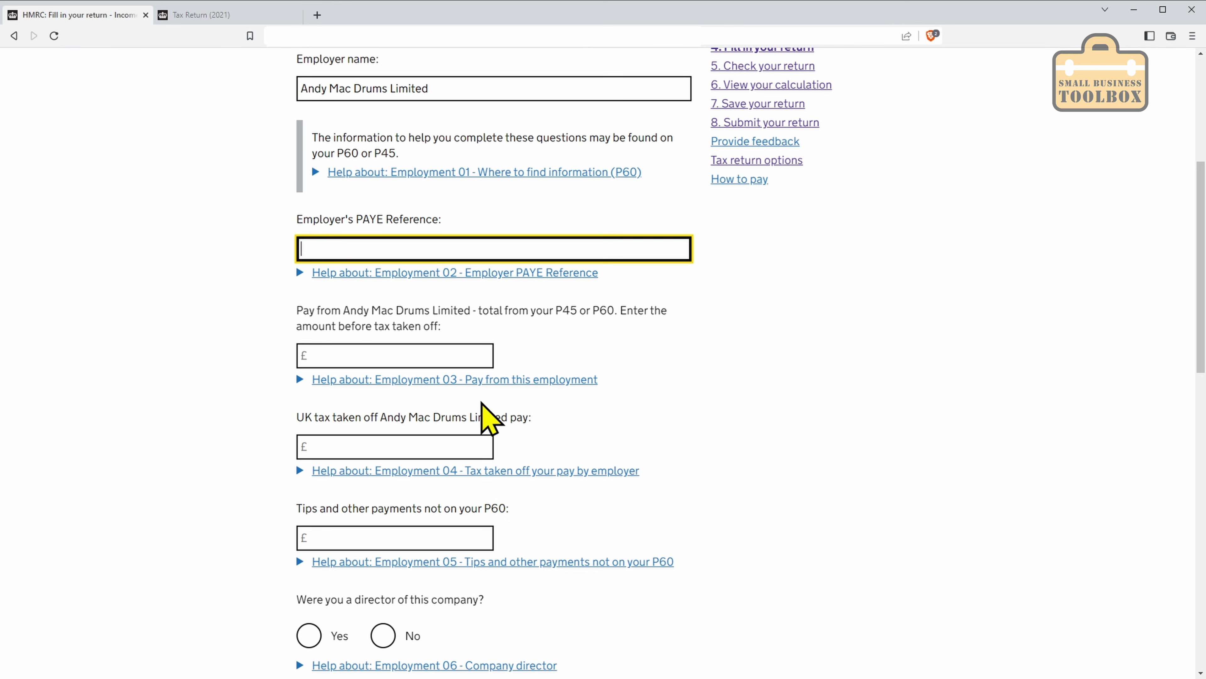
pyautogui.click(353, 355)
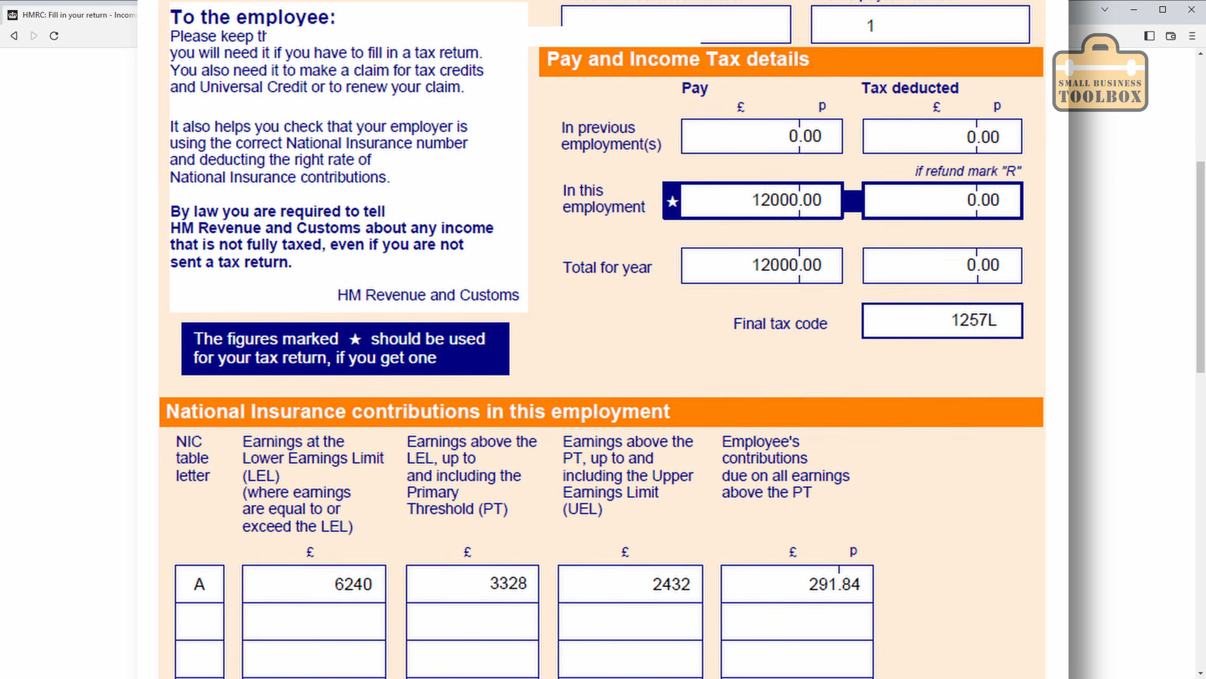
pyautogui.write('12000')
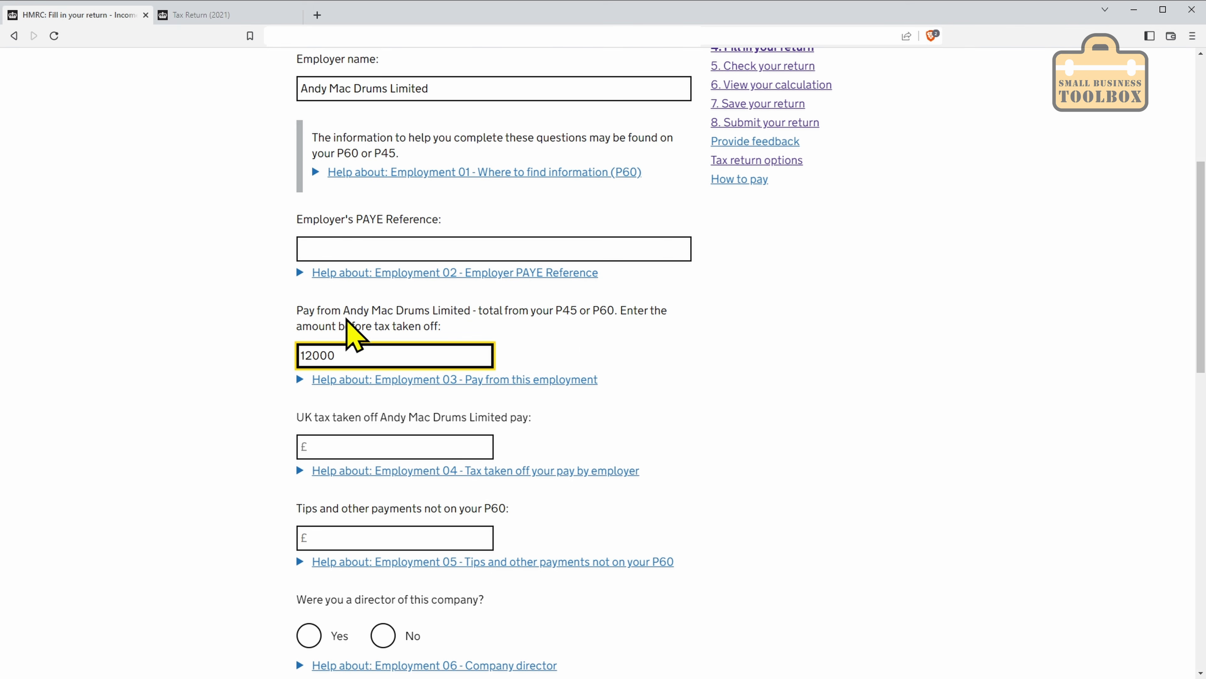
pyautogui.click(378, 451)
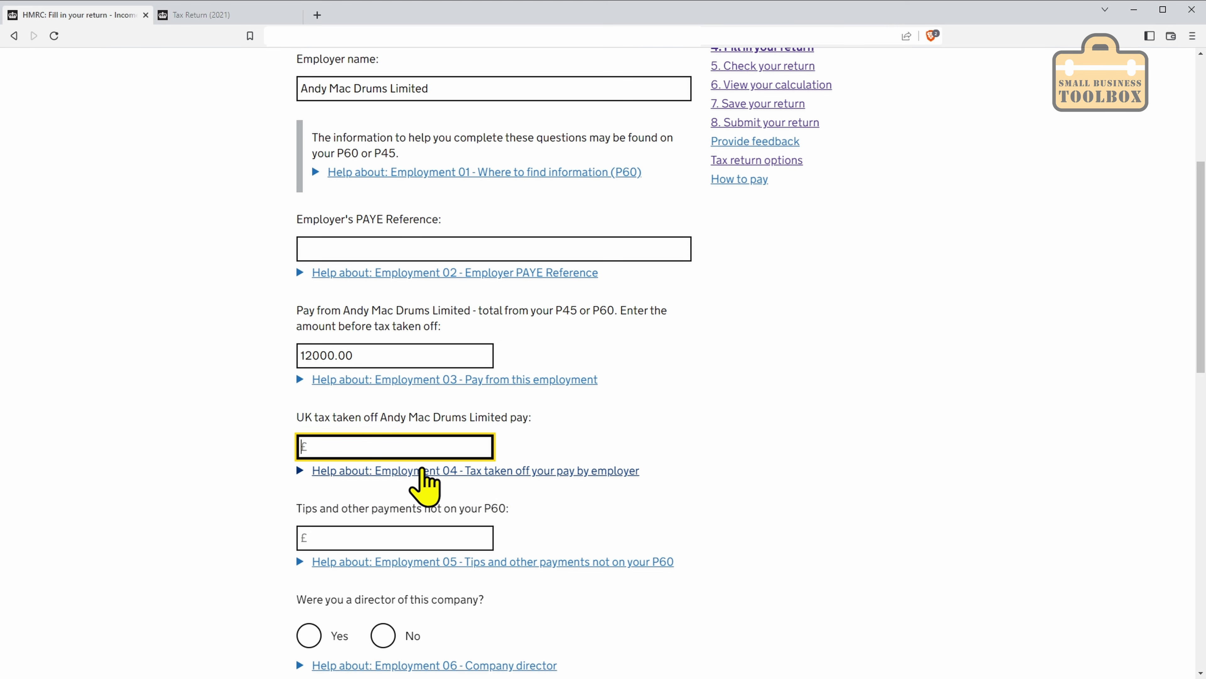
pyautogui.click(391, 537)
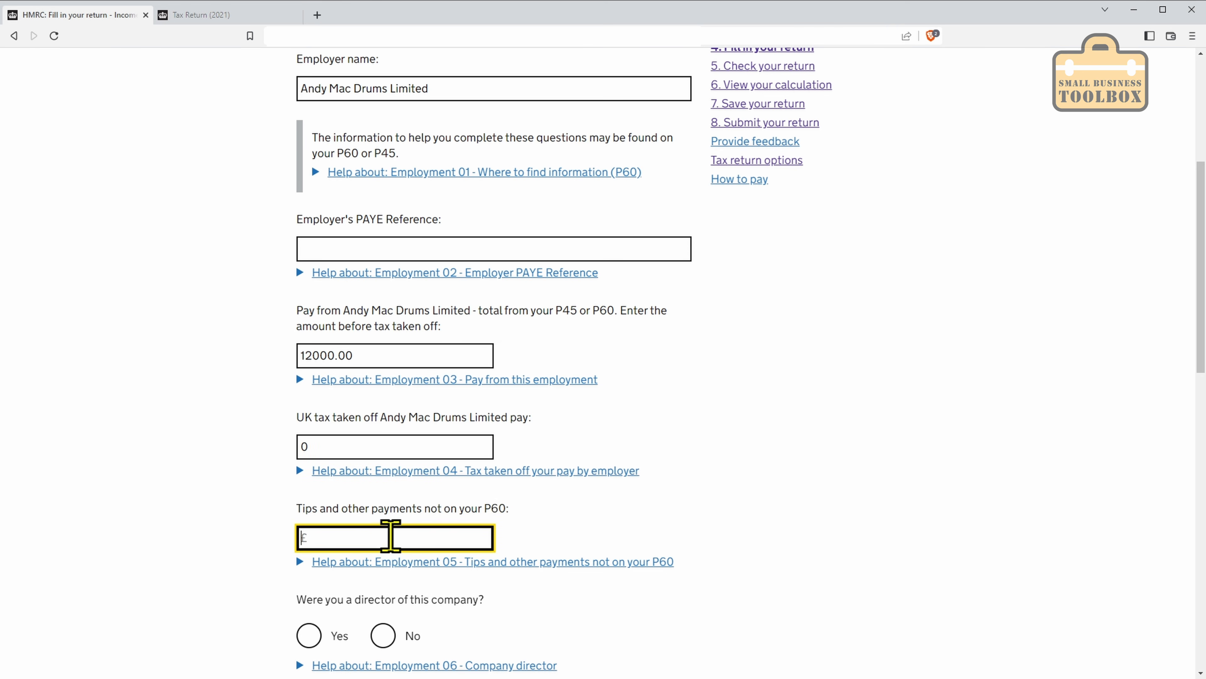
# Step: Answer Yes to being a director of the company and, after viewing the close company help, Yes to it being a close company
pyautogui.scroll(-6, 392, 536)
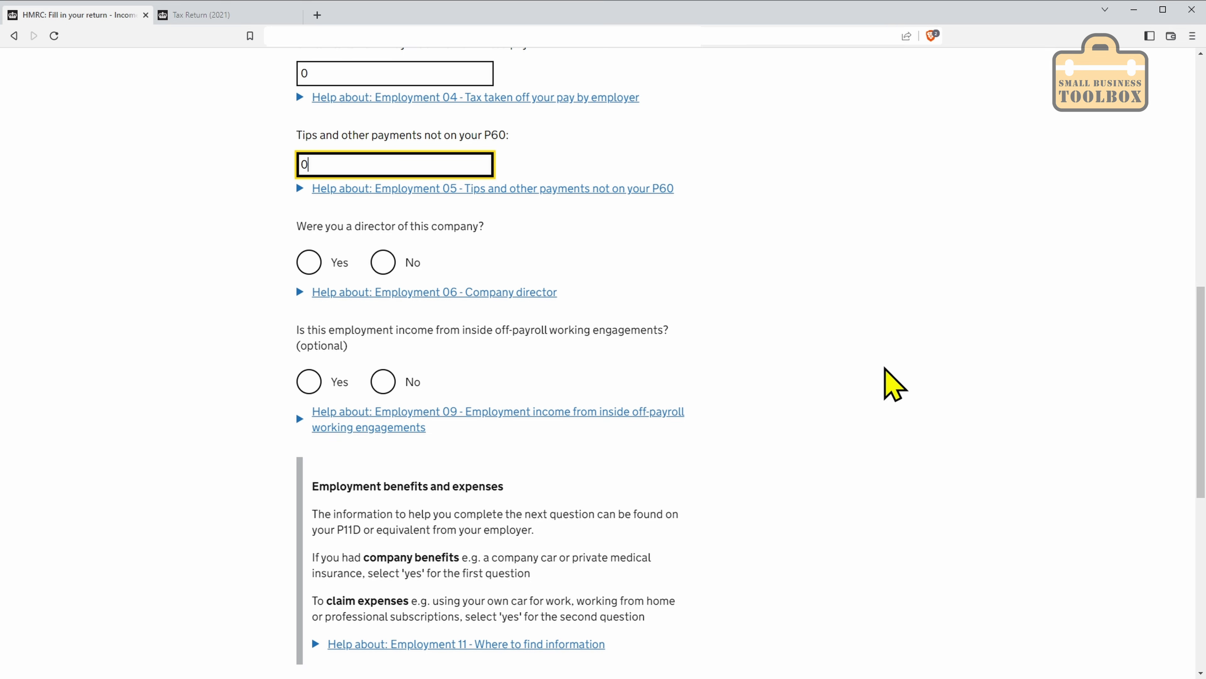
pyautogui.click(309, 261)
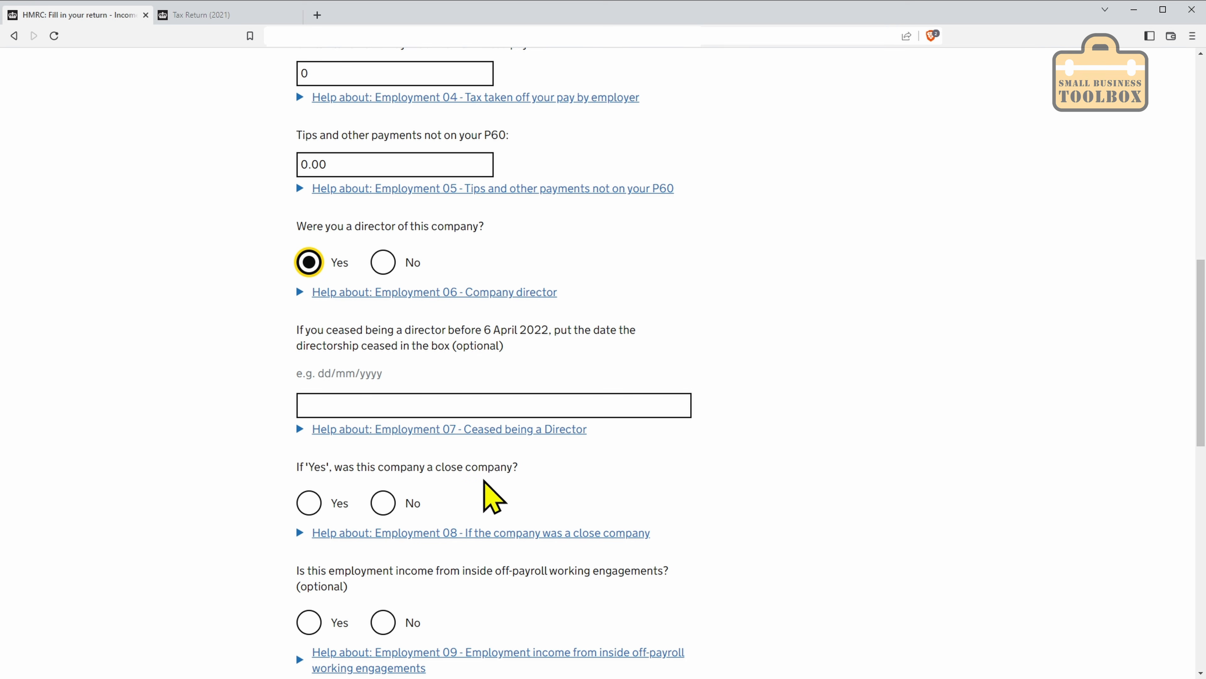
pyautogui.moveTo(1201, 352); pyautogui.dragTo(1198, 419)
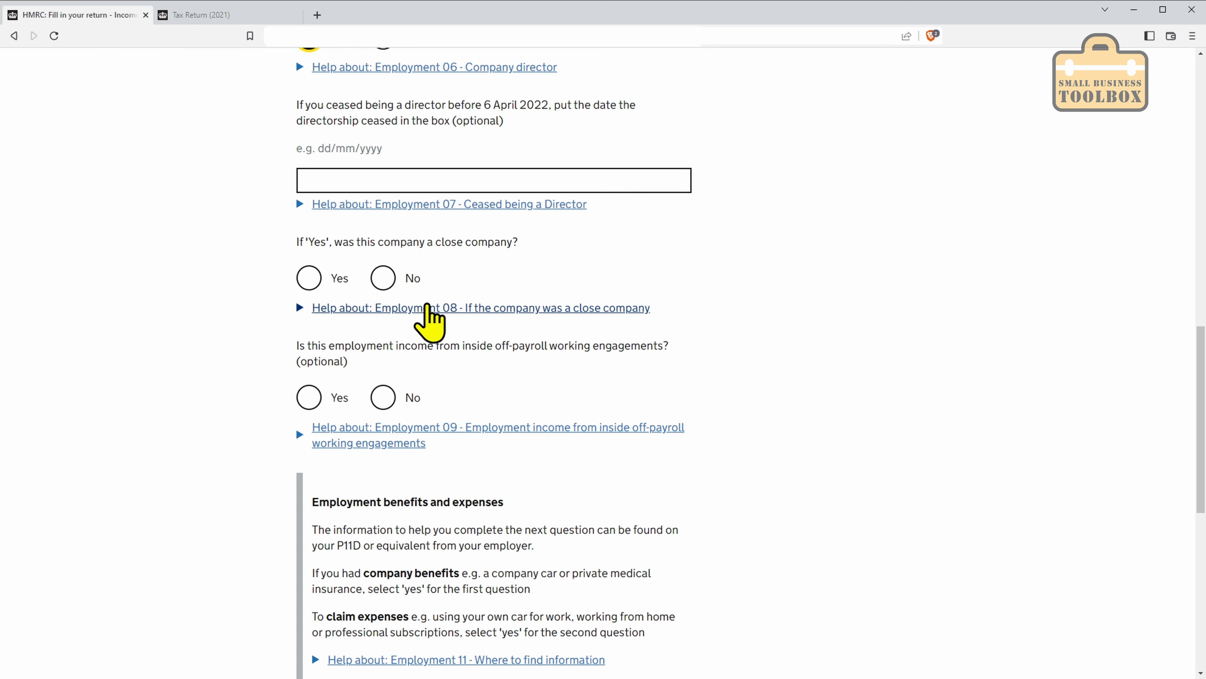
pyautogui.click(427, 308)
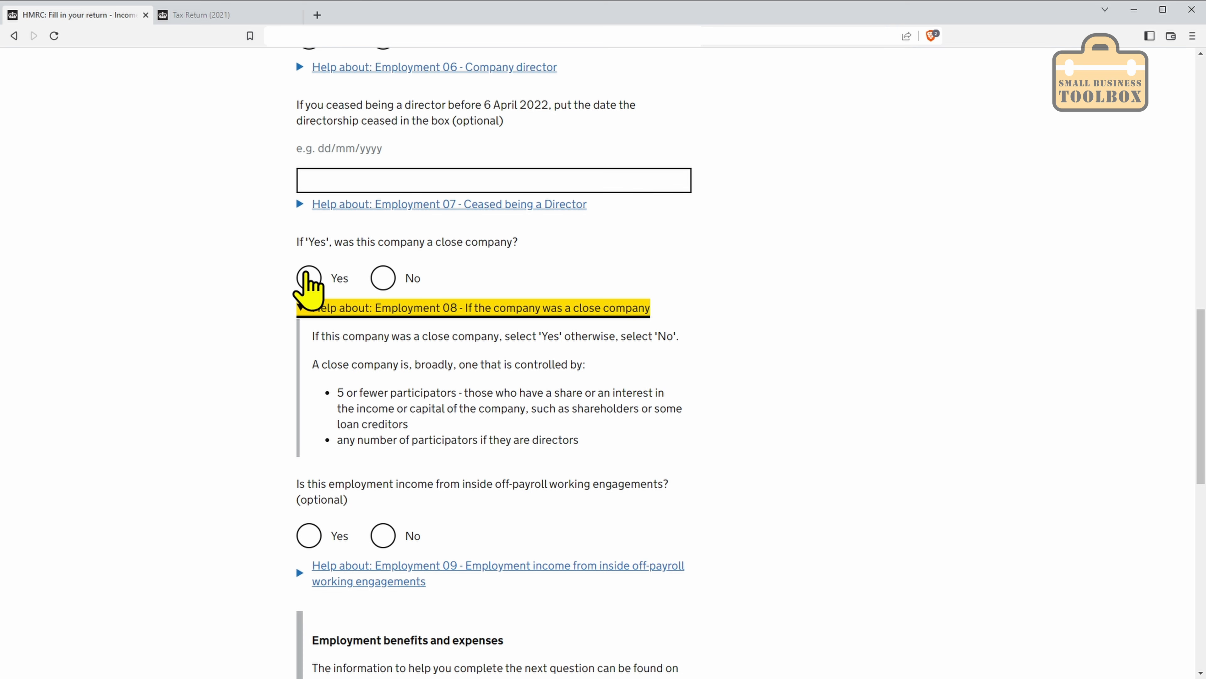
pyautogui.click(309, 278)
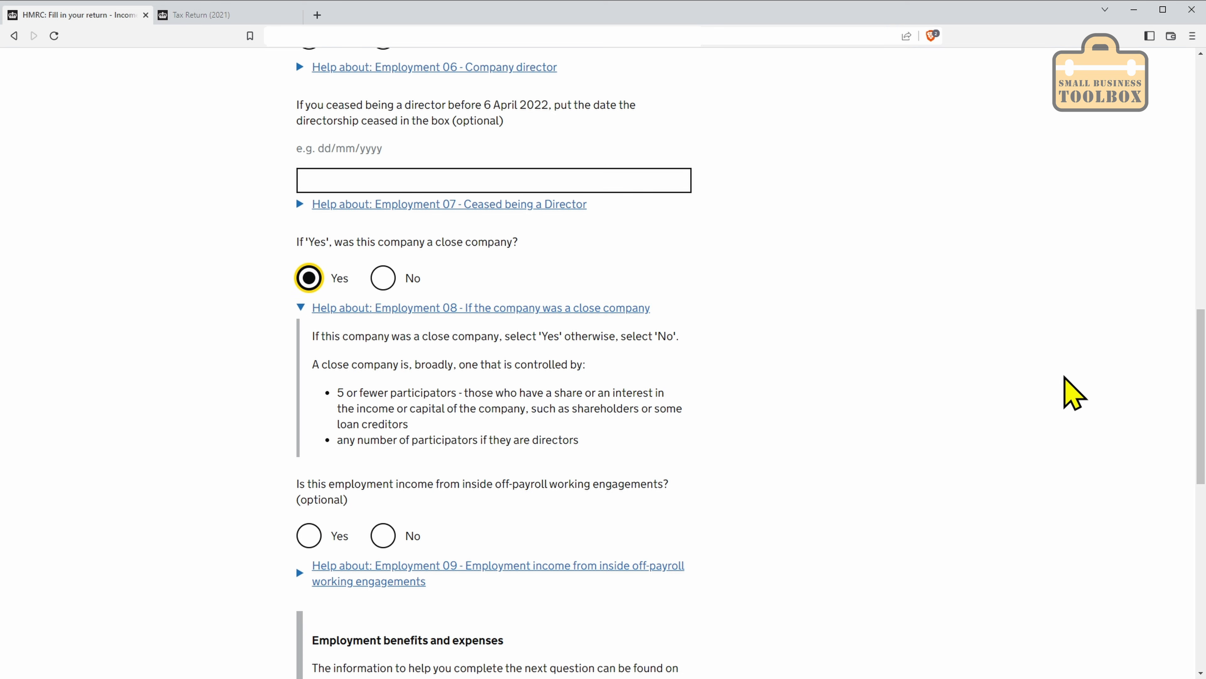
# Step: Answer No to the employment income being from inside off-payroll working engagements
pyautogui.scroll(-4, 314, 261)
pyautogui.tripleClick(298, 264)
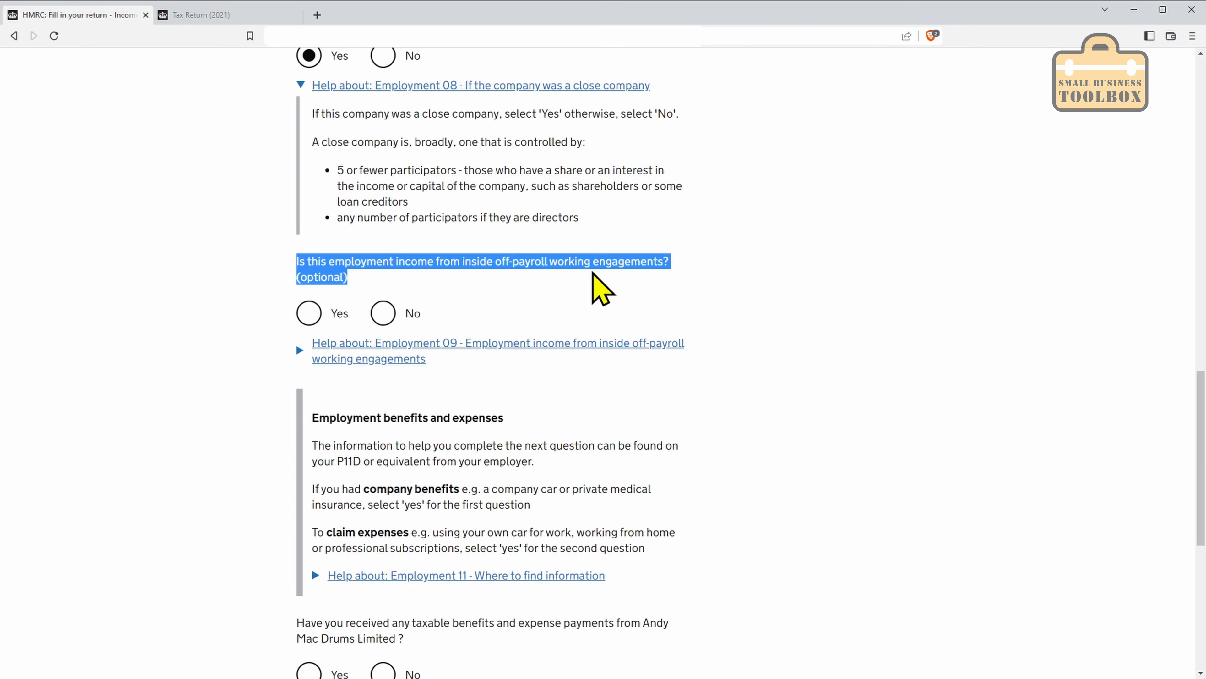
pyautogui.click(383, 312)
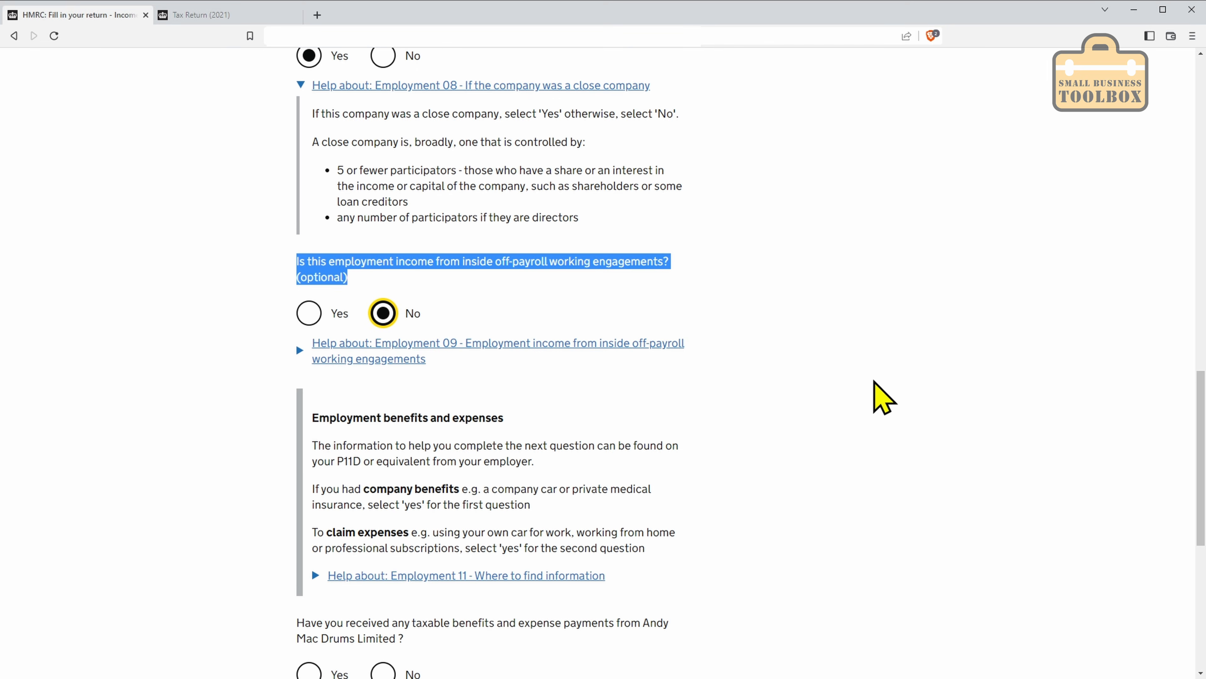
# Step: Answer No to taxable benefits and to employment expenses or capital allowances for Andy Mac Drums Limited, and submit the page
pyautogui.scroll(-3, 882, 396)
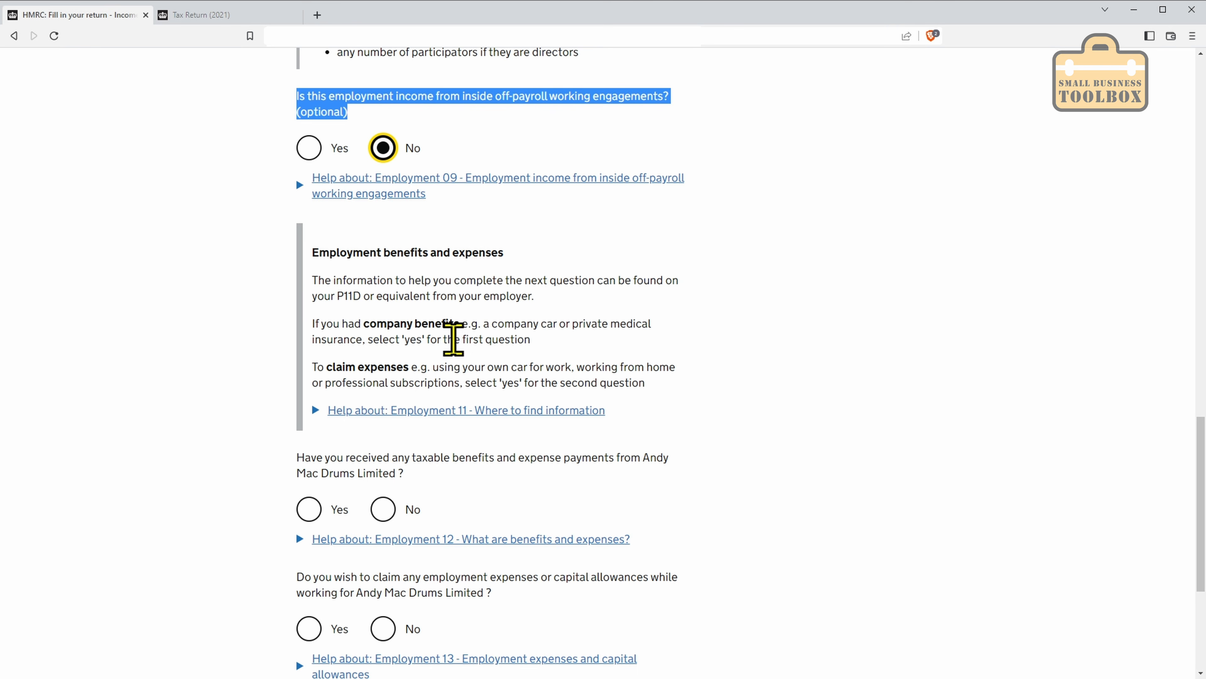
pyautogui.scroll(-2, 454, 339)
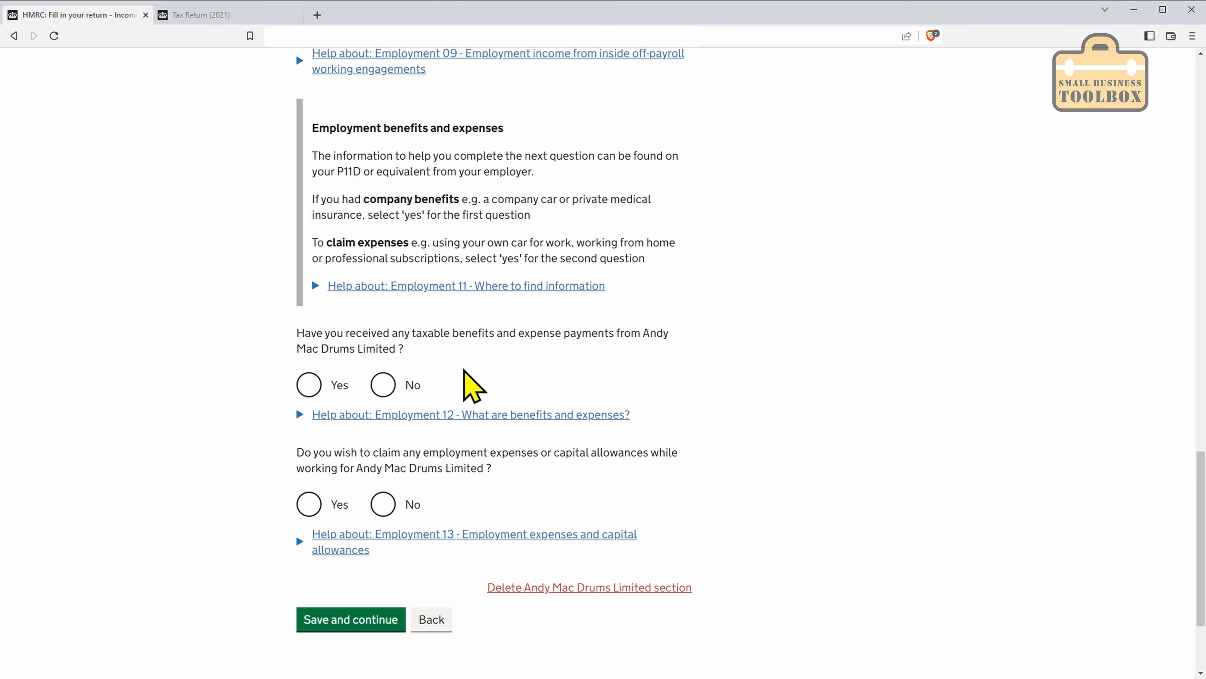
pyautogui.click(383, 384)
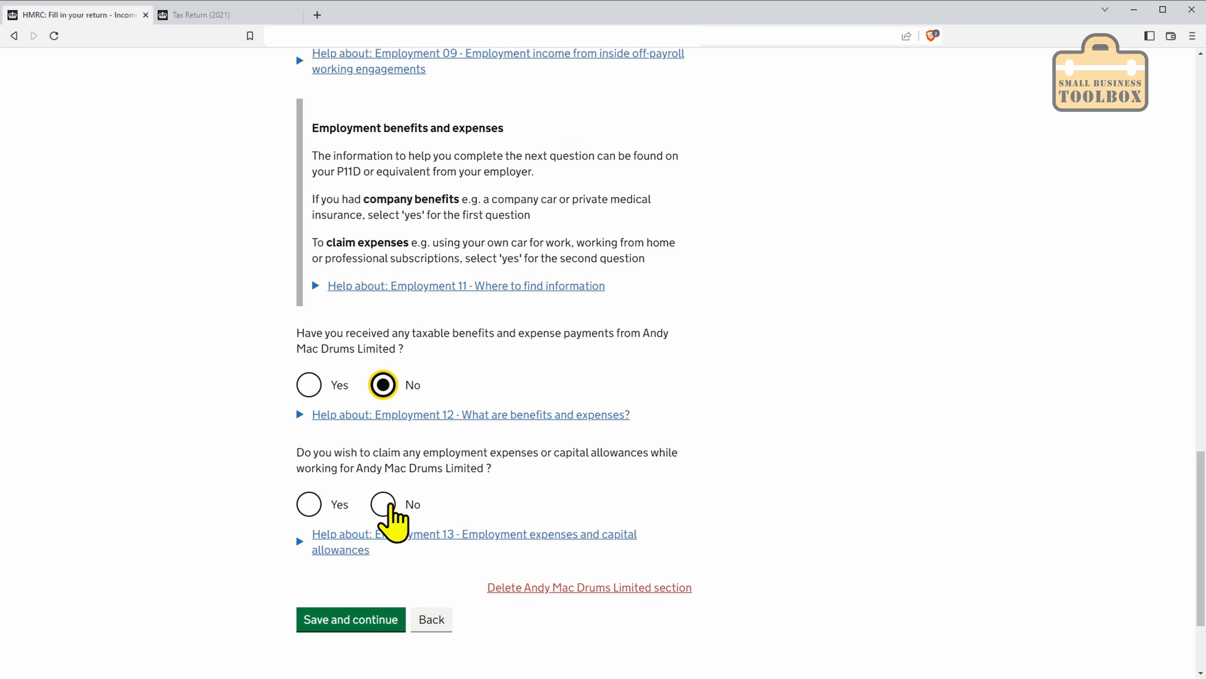
pyautogui.click(385, 503)
pyautogui.scroll(-3, 387, 501)
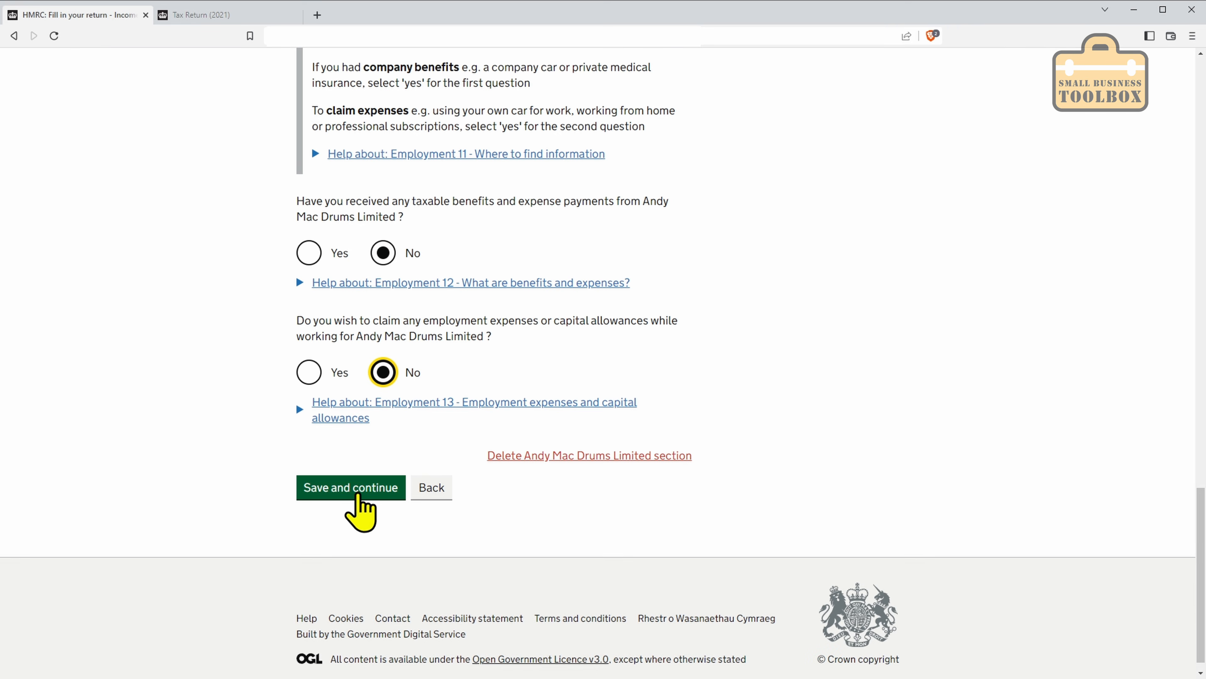
pyautogui.click(358, 494)
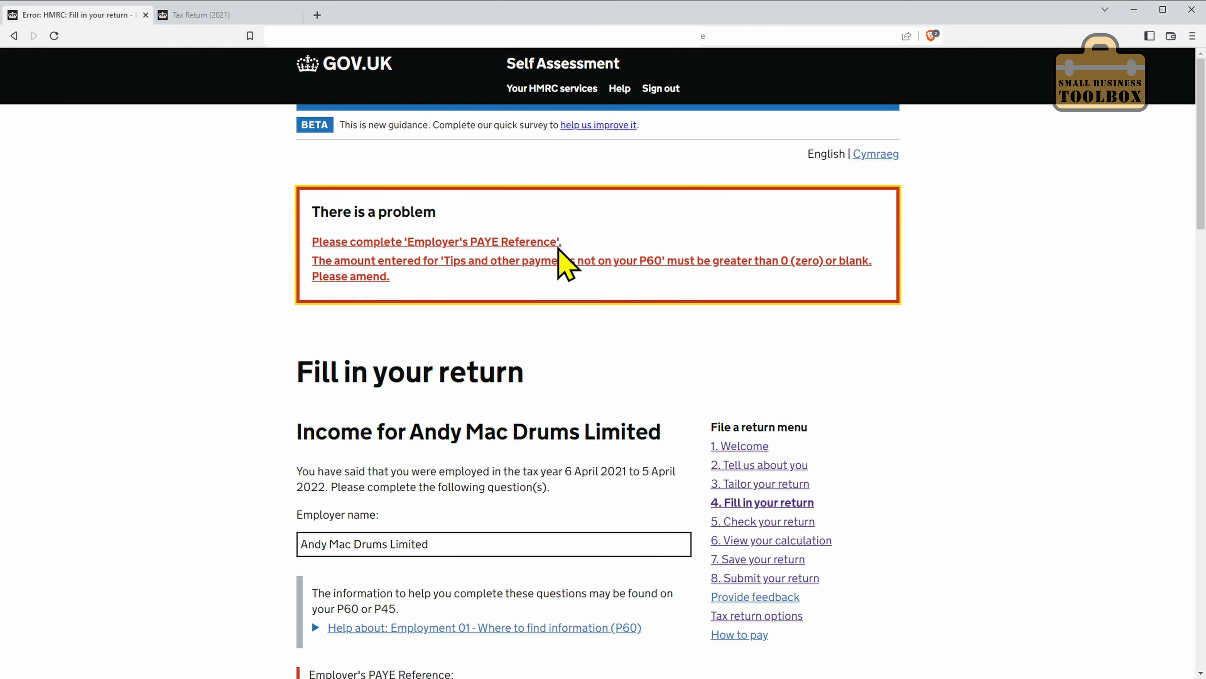
# Step: Fill in the missing employer's PAYE reference for Andy Mac Drums Limited
pyautogui.moveTo(1199, 216); pyautogui.dragTo(1198, 312)
pyautogui.click(511, 371)
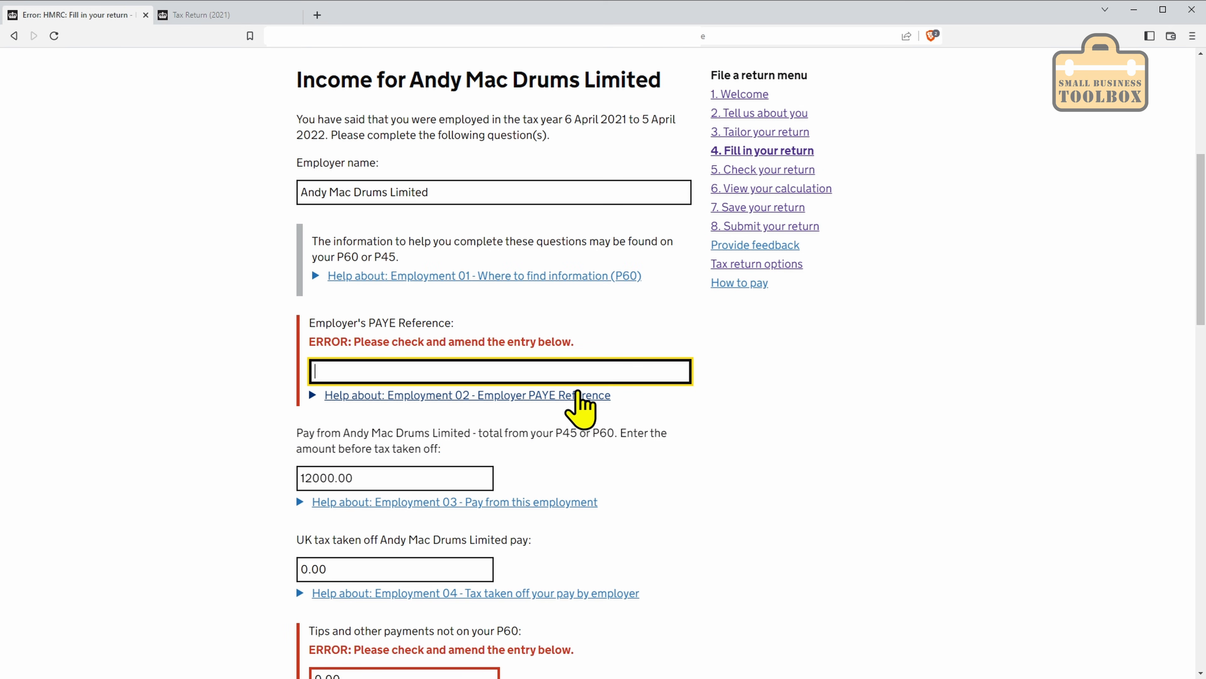
pyautogui.write('111/1111')
# Step: Clear the amount for tips and other payments not on the P60, save the employment, and leave its other information blank
pyautogui.scroll(-5, 579, 406)
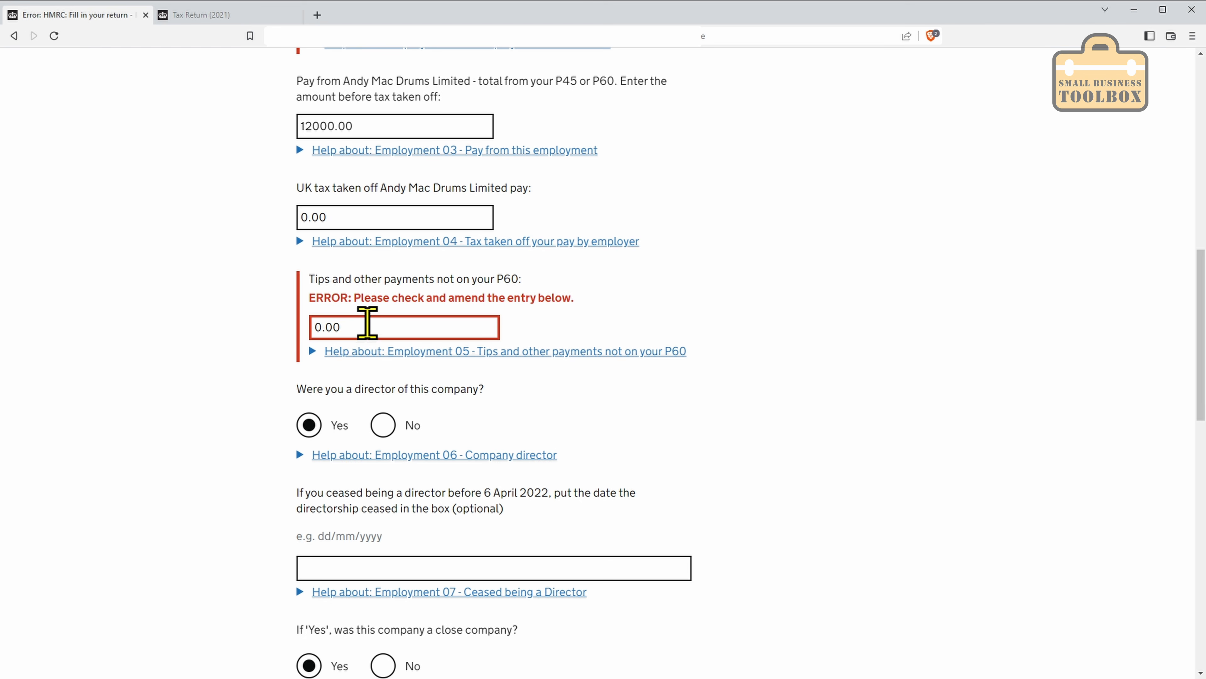
pyautogui.moveTo(367, 324); pyautogui.dragTo(318, 326)
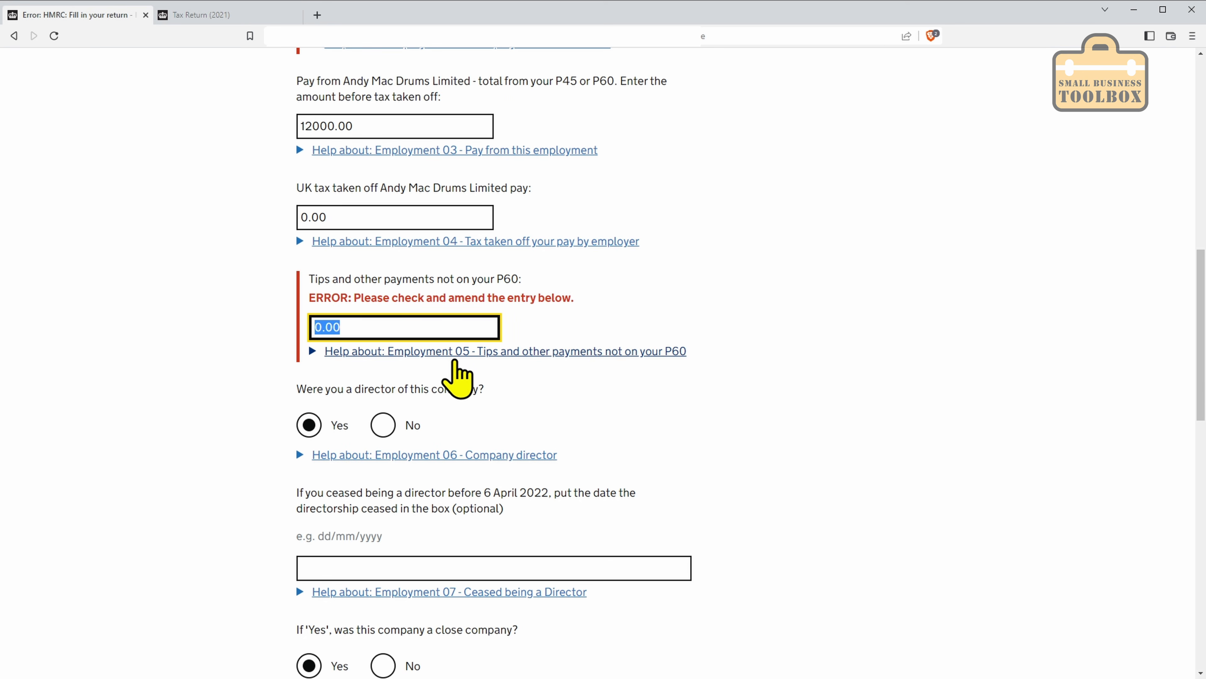
pyautogui.press('BackSpace')
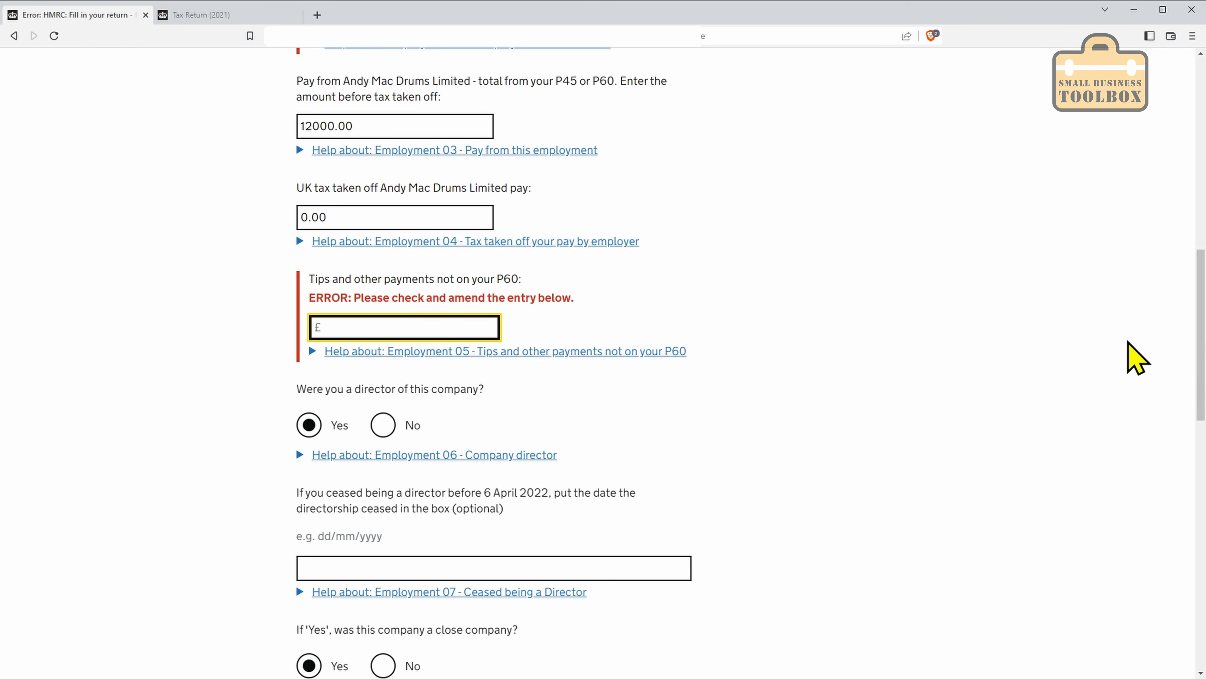
pyautogui.scroll(-1, 1199, 376)
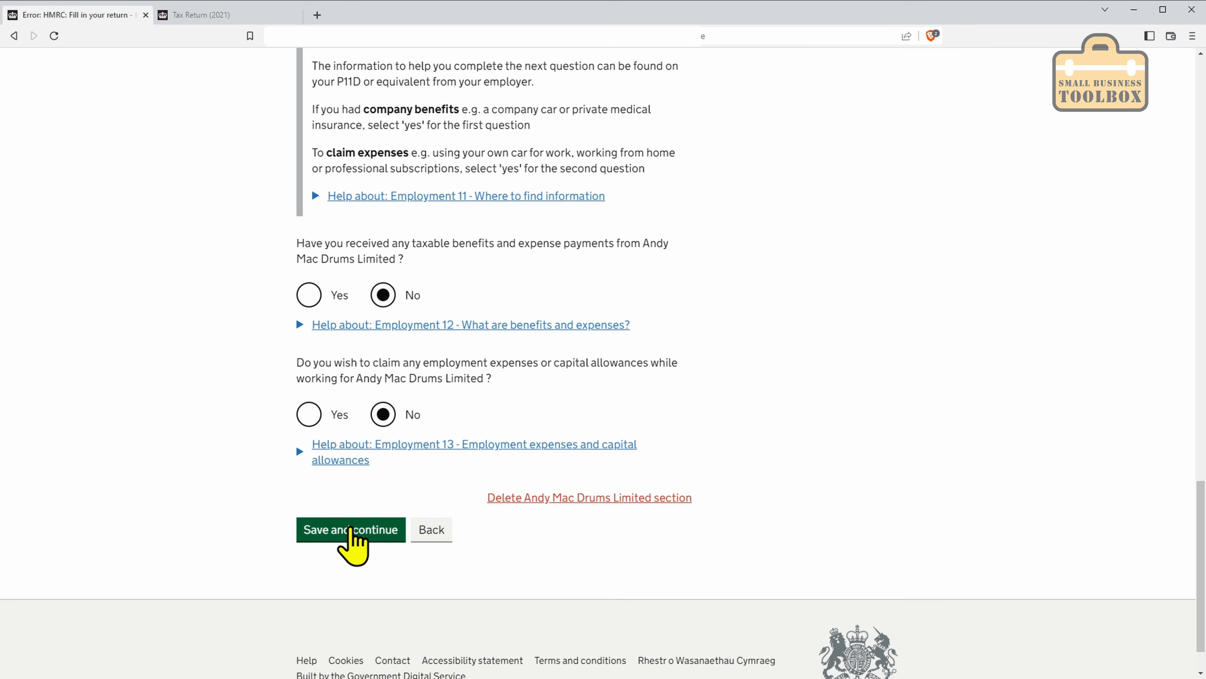
pyautogui.click(365, 545)
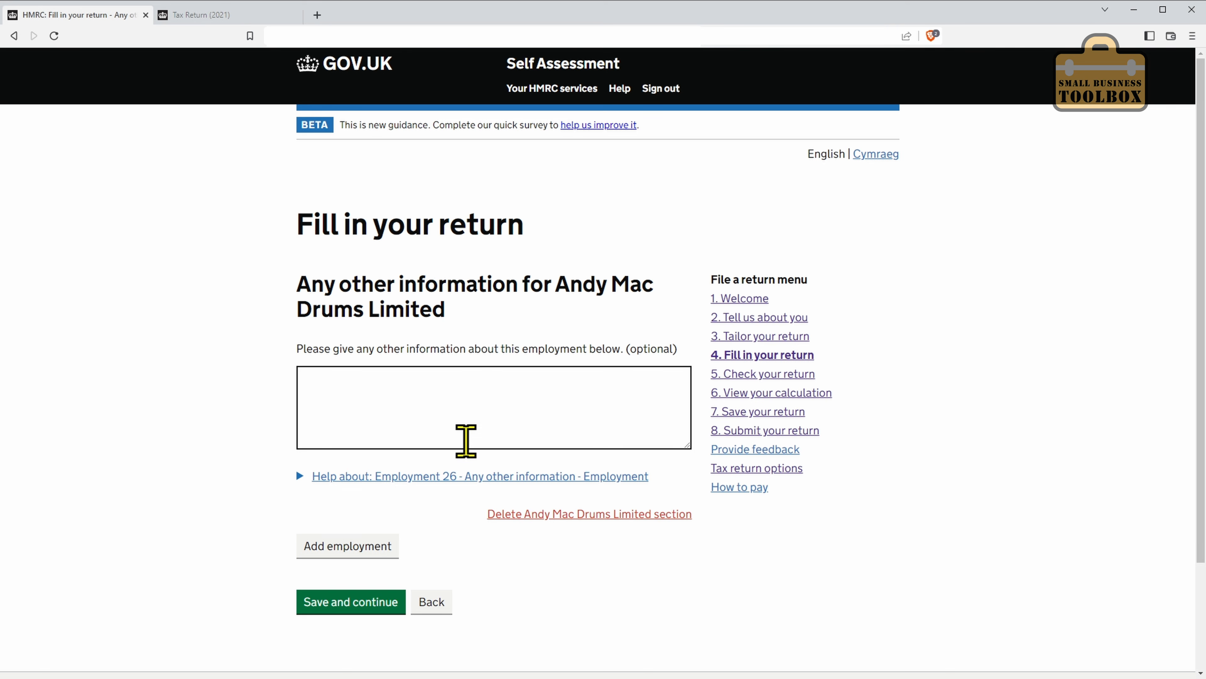
pyautogui.click(349, 605)
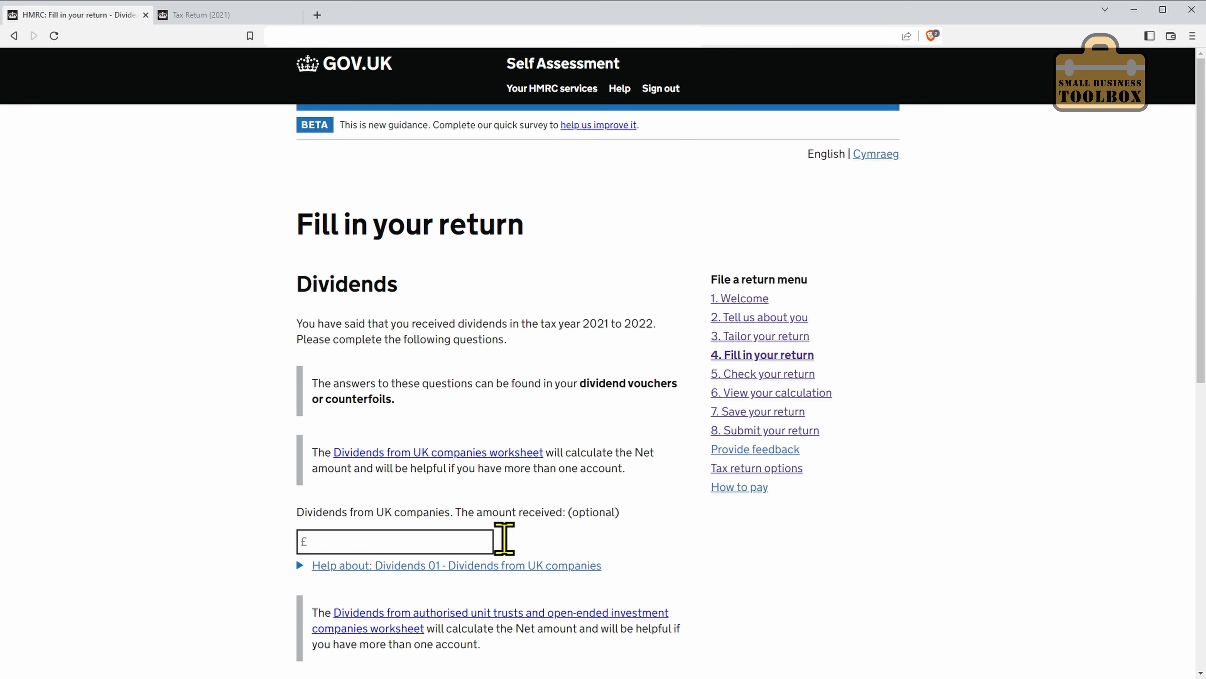
# Step: Enter 20000 as dividends received from UK companies, leave the other dividend amounts blank, and save the page
pyautogui.scroll(-5, 1197, 380)
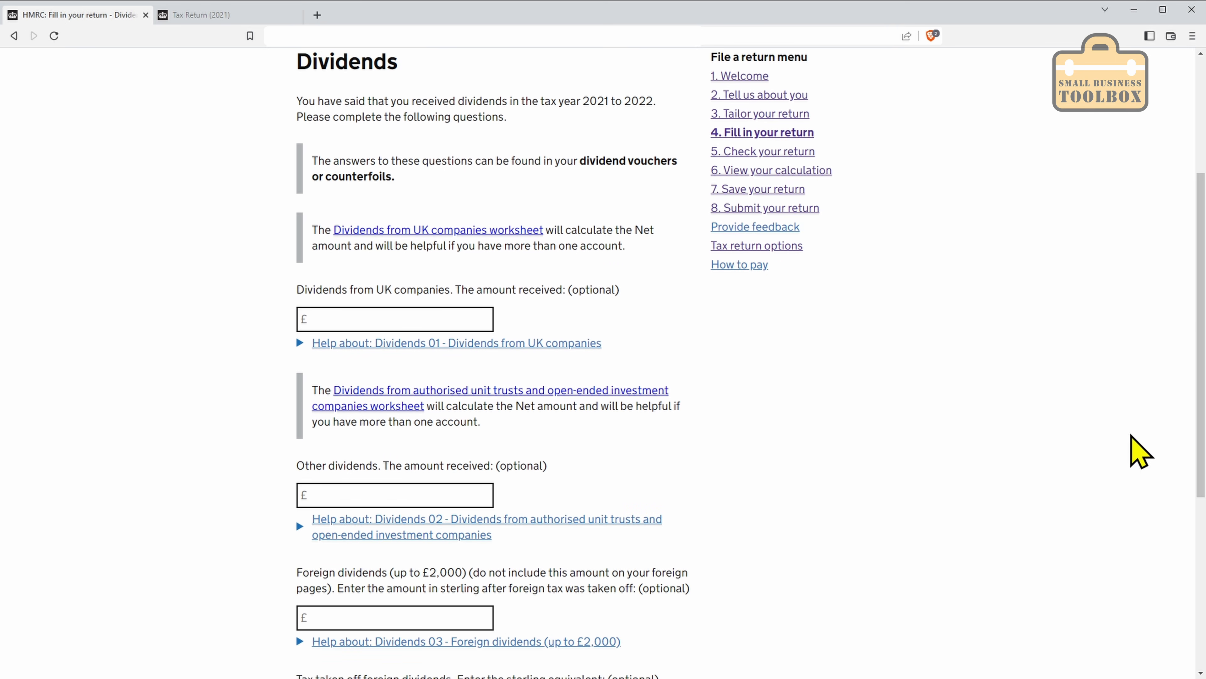
pyautogui.click(382, 319)
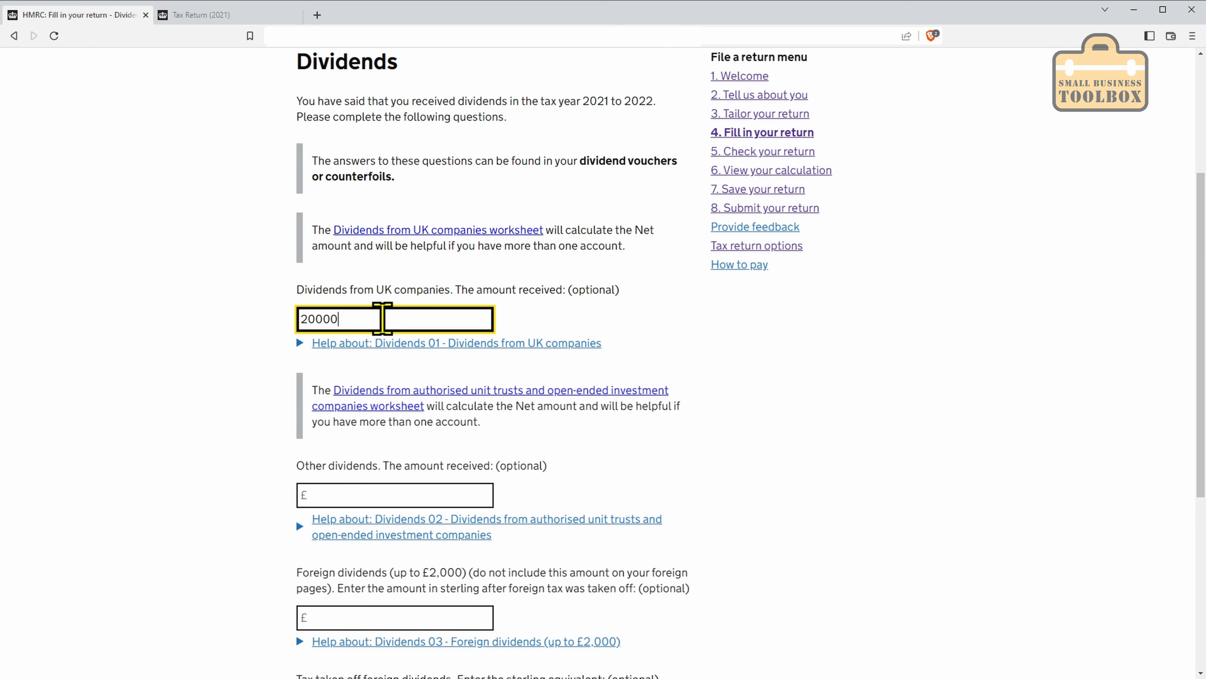
pyautogui.moveTo(1202, 333); pyautogui.dragTo(1158, 482)
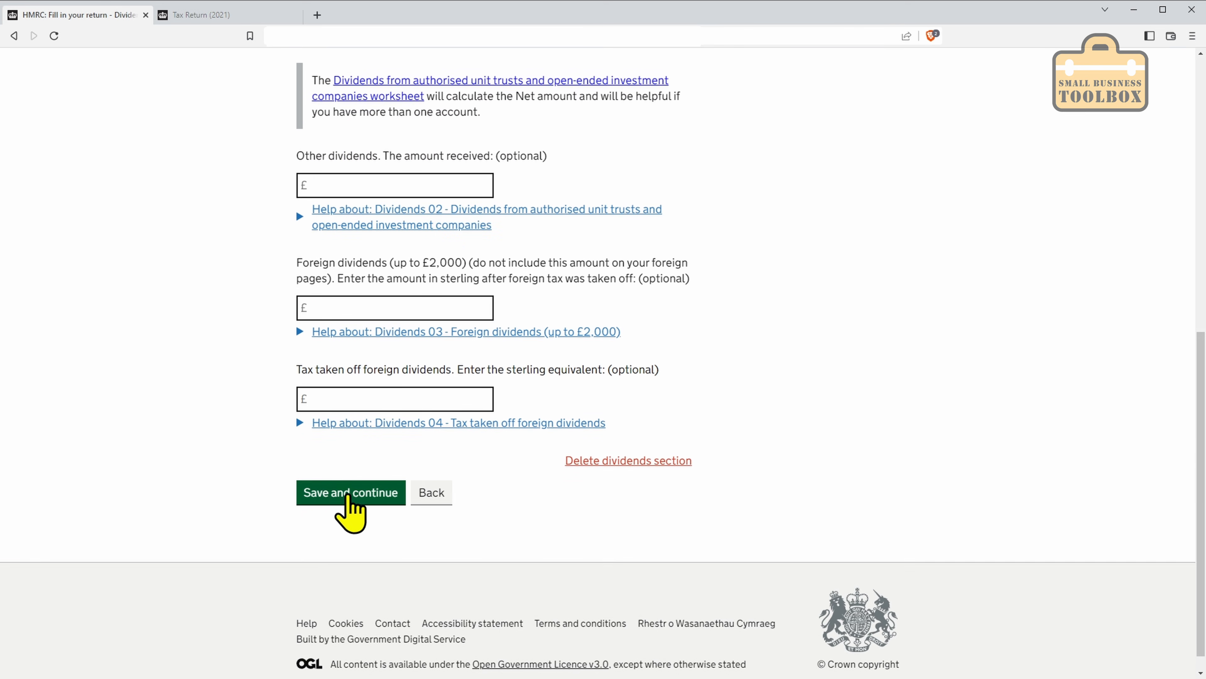
pyautogui.click(347, 497)
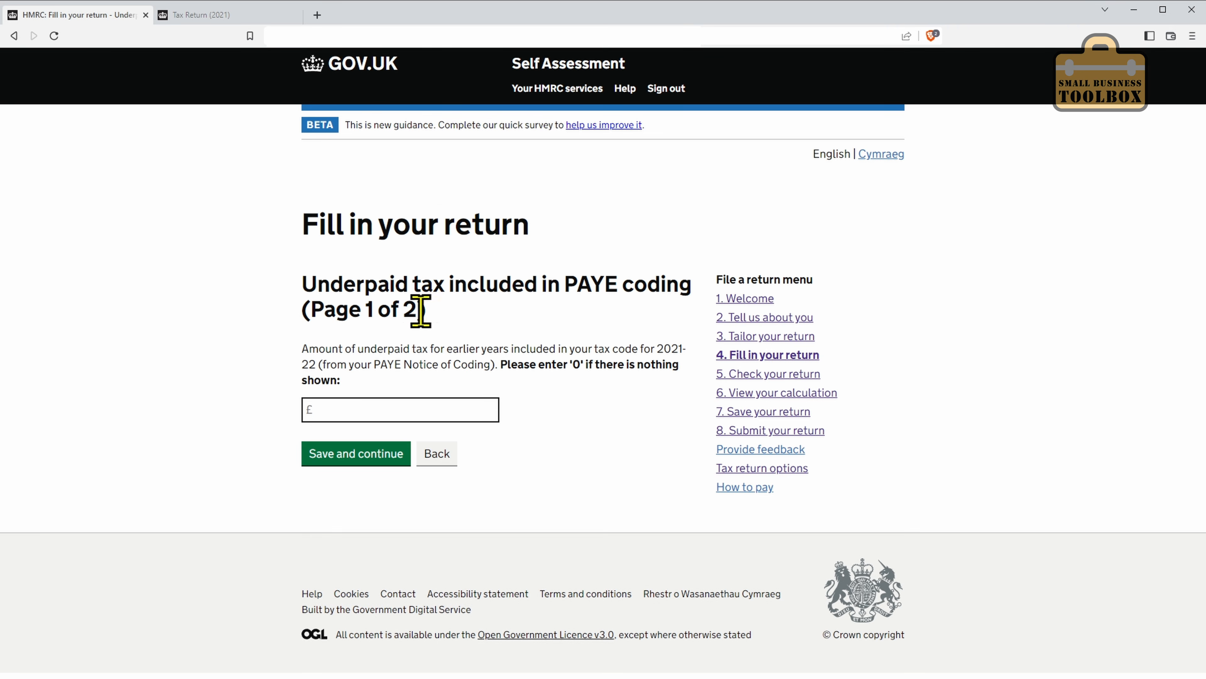
# Step: Enter 0 for the underpaid tax on both PAYE coding pages and save each page
pyautogui.click(354, 470)
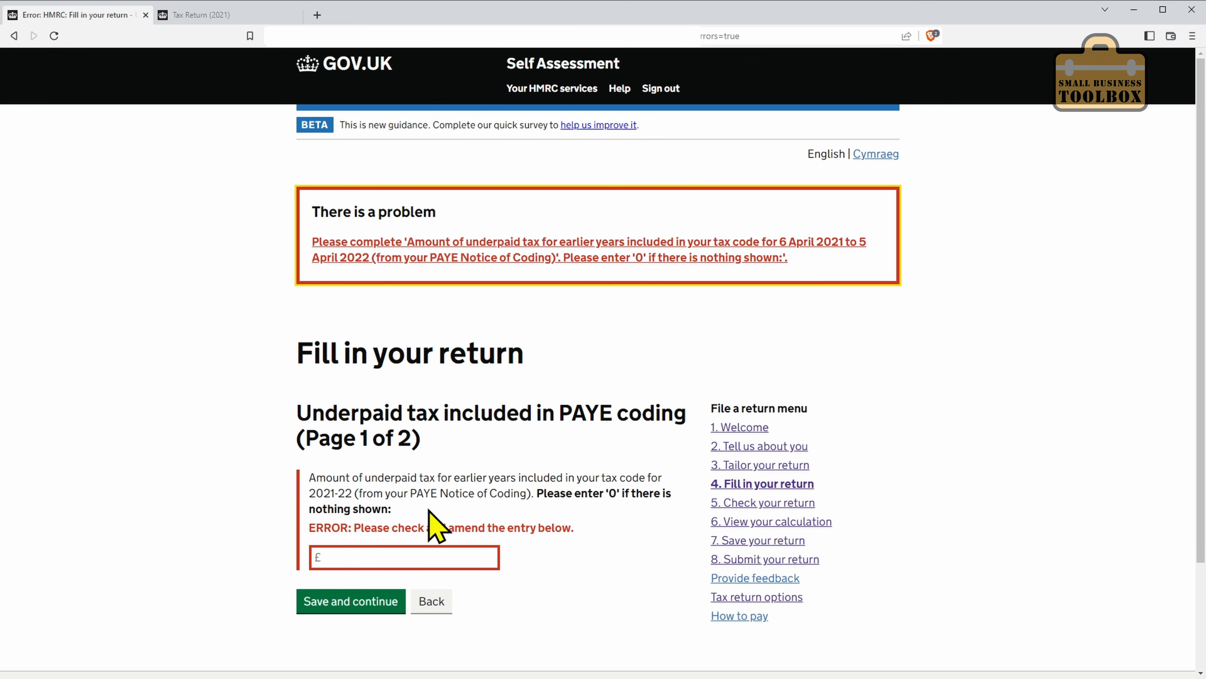
pyautogui.click(409, 555)
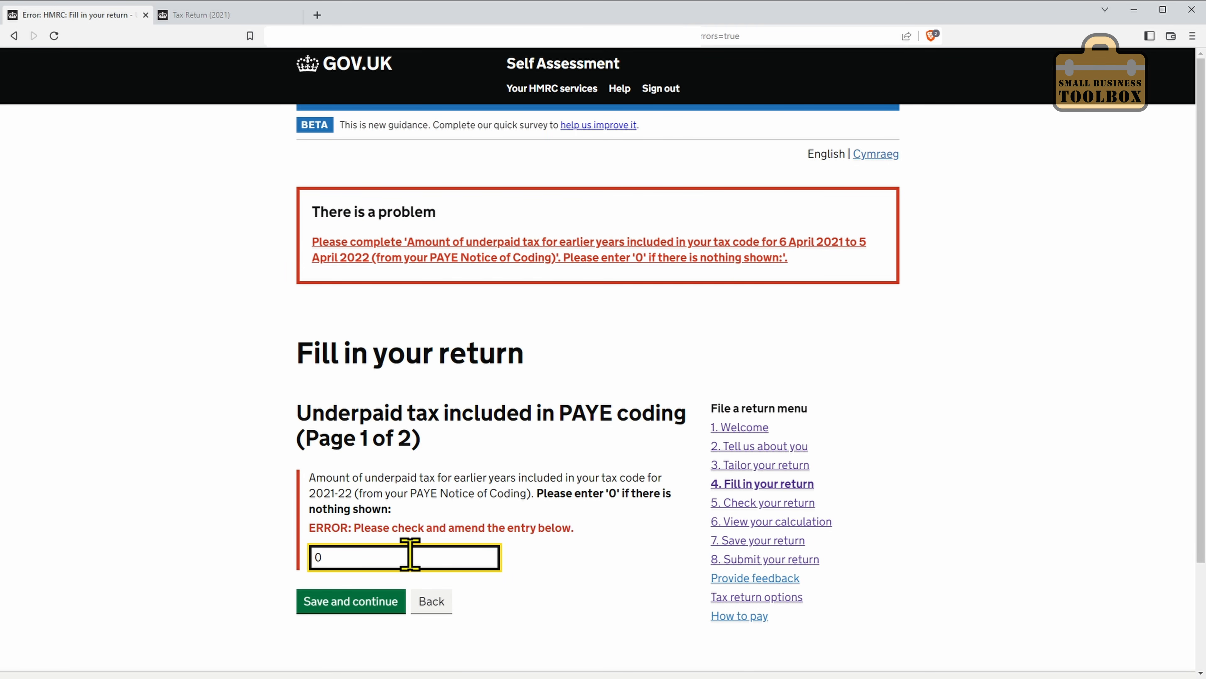
pyautogui.click(354, 601)
pyautogui.click(379, 410)
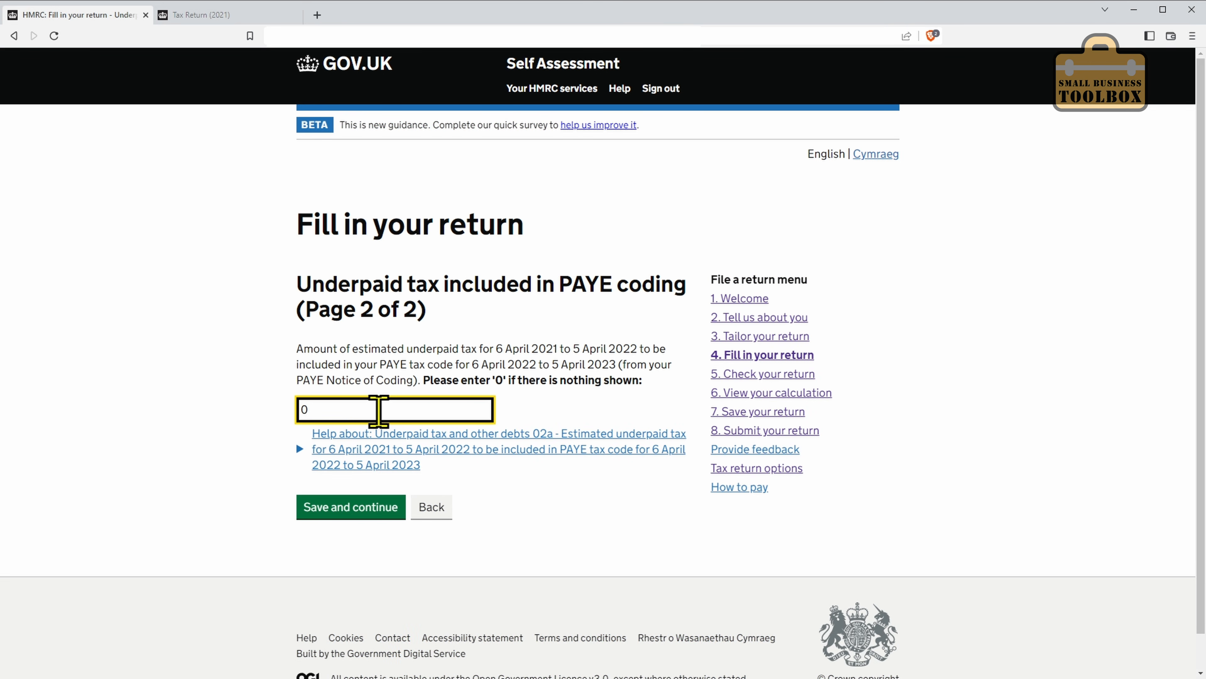
pyautogui.click(382, 508)
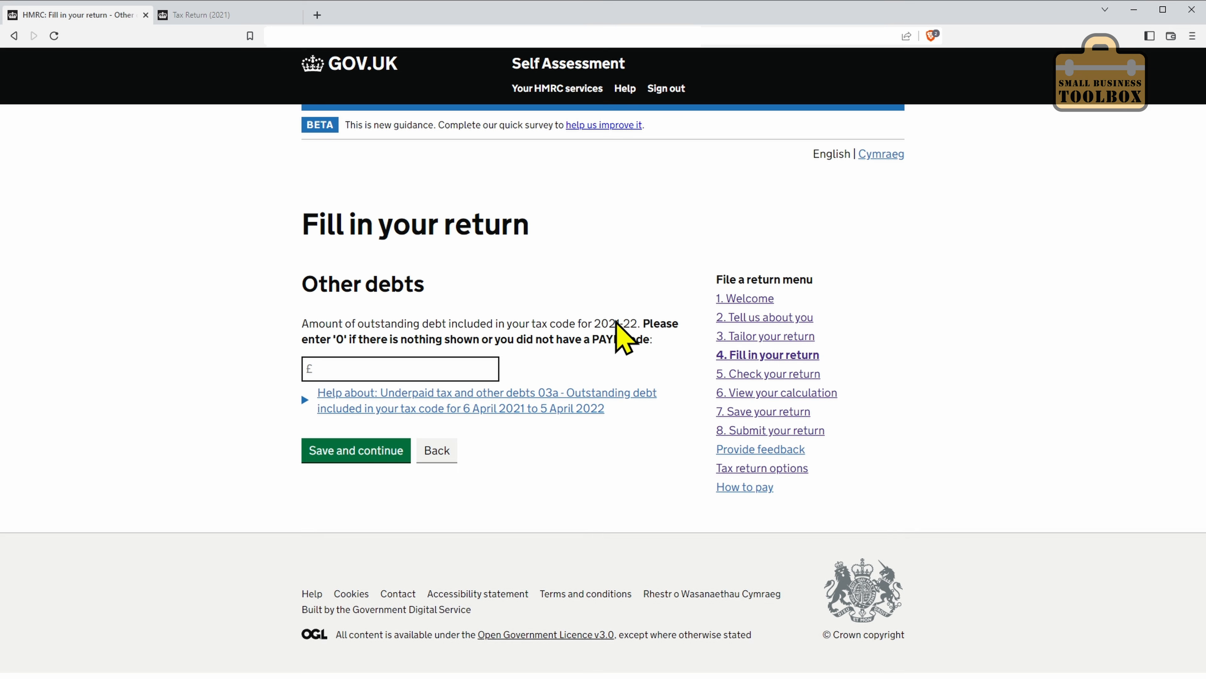
# Step: Enter 0 for outstanding debt included in the 2021-22 tax code and continue past the overpaid tax page
pyautogui.click(408, 368)
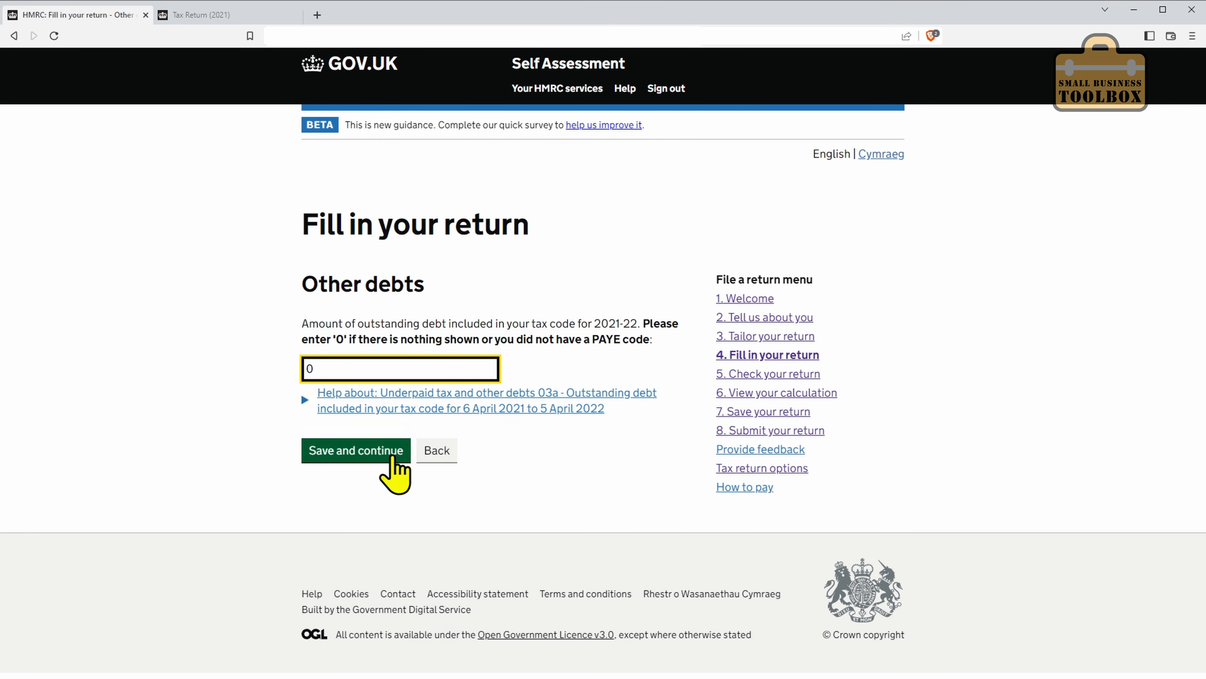
pyautogui.click(366, 451)
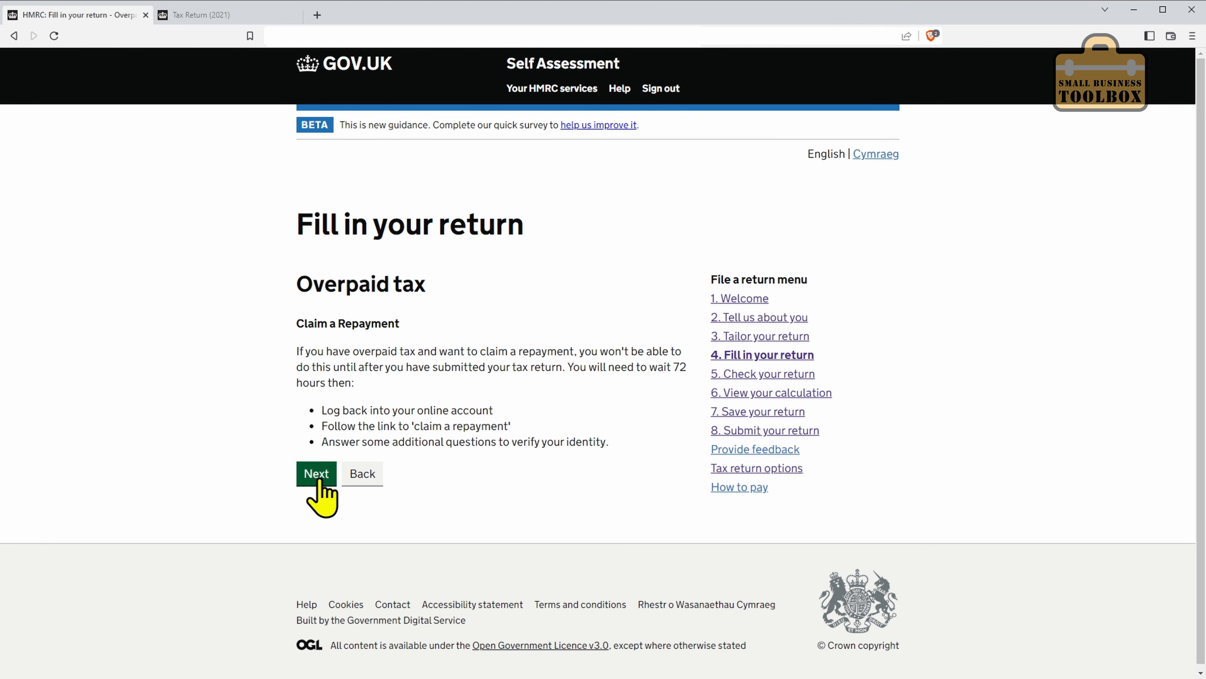
pyautogui.click(316, 474)
# Step: Answer No to both questions about collecting tax through the PAYE tax code and continue to the general other information pages
pyautogui.click(383, 541)
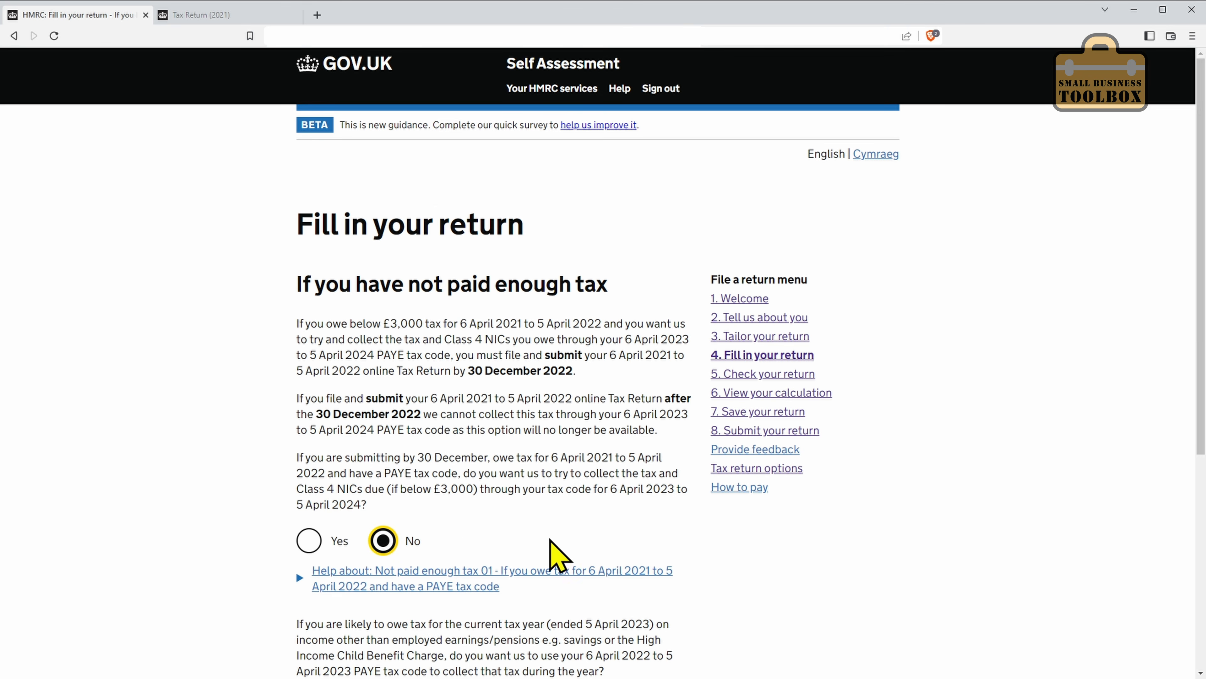
pyautogui.scroll(-4, 423, 546)
pyautogui.click(417, 540)
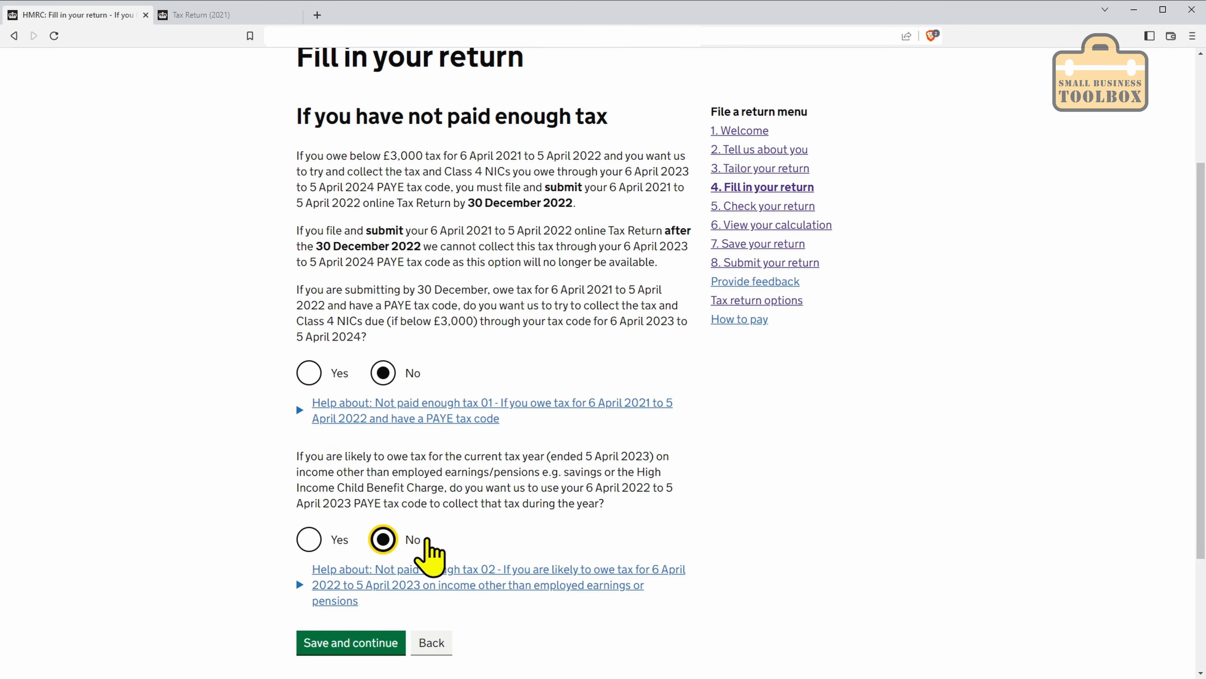
pyautogui.moveTo(1199, 454); pyautogui.dragTo(1193, 511)
pyautogui.click(297, 555)
pyautogui.moveTo(1199, 321); pyautogui.dragTo(1188, 504)
pyautogui.click(362, 530)
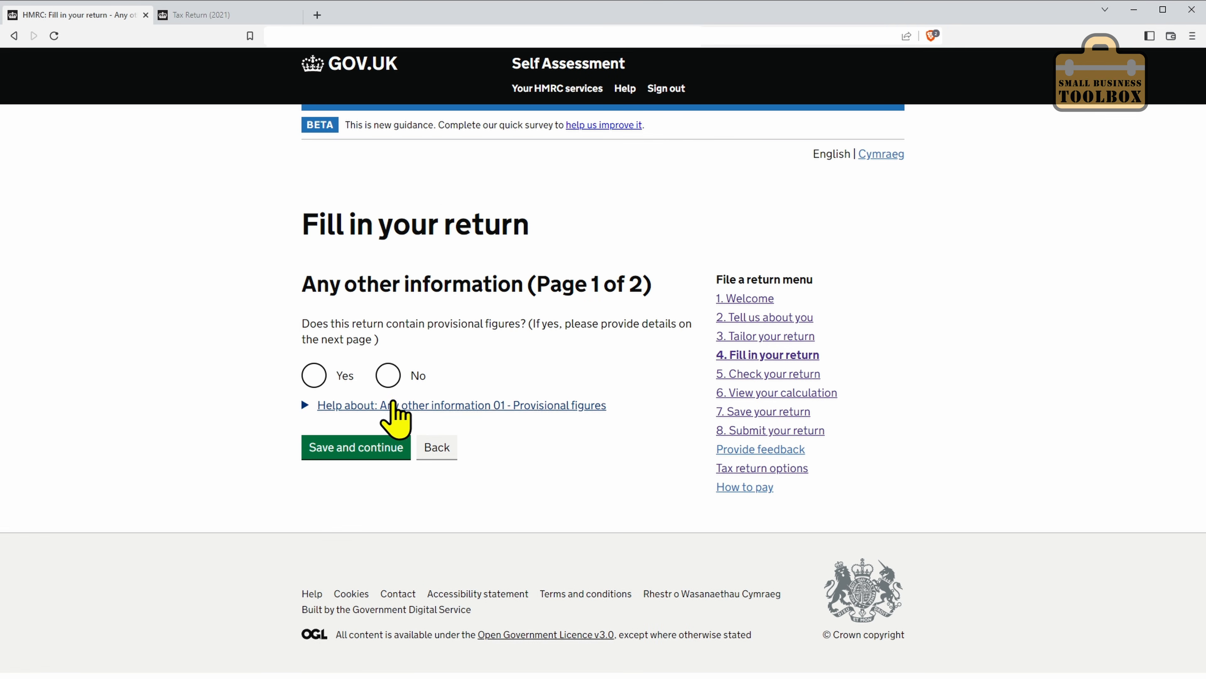
# Step: Answer No to provisional figures and No to adding an attachment, leaving the return's other information blank, and save
pyautogui.click(387, 376)
pyautogui.click(369, 449)
pyautogui.click(383, 540)
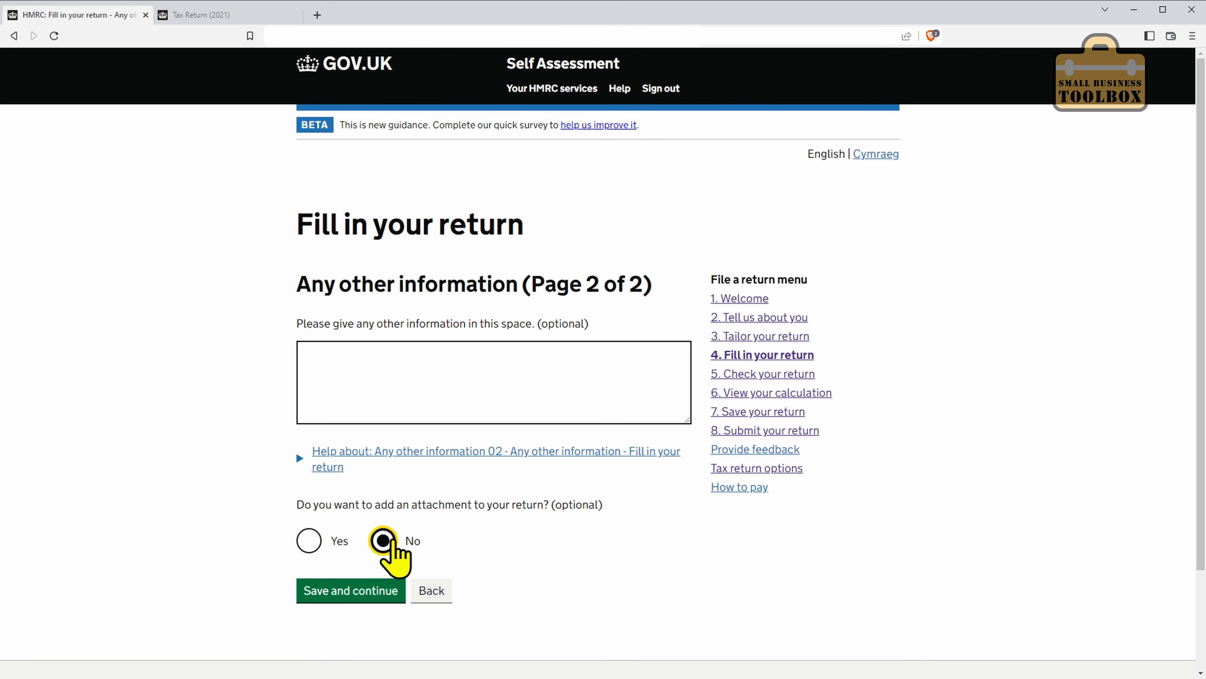
pyautogui.click(353, 590)
# Step: Continue past the review of the entered return to the tax calculation summary
pyautogui.moveTo(1202, 223); pyautogui.dragTo(1144, 588)
pyautogui.scroll(-1, 1106, 599)
pyautogui.click(315, 486)
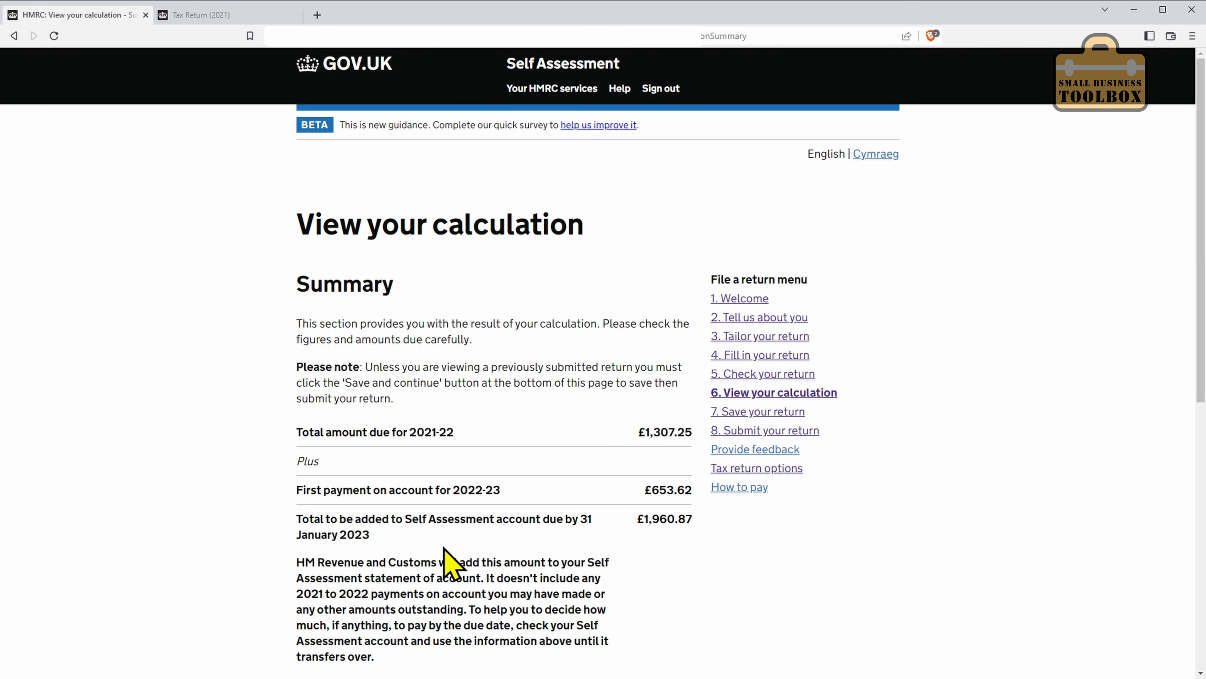
# Step: Examine the amounts due in the calculation summary and full tax calculation, and open the print preview of the full calculation
pyautogui.moveTo(1201, 277); pyautogui.dragTo(1158, 520)
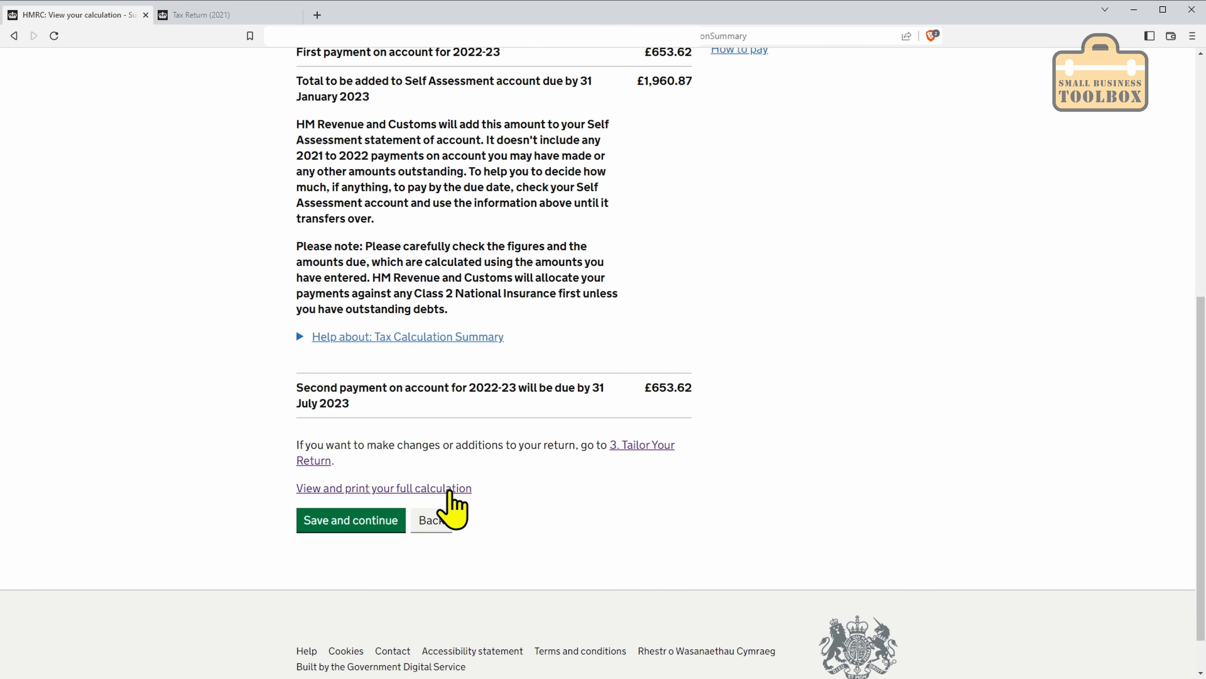
pyautogui.click(443, 489)
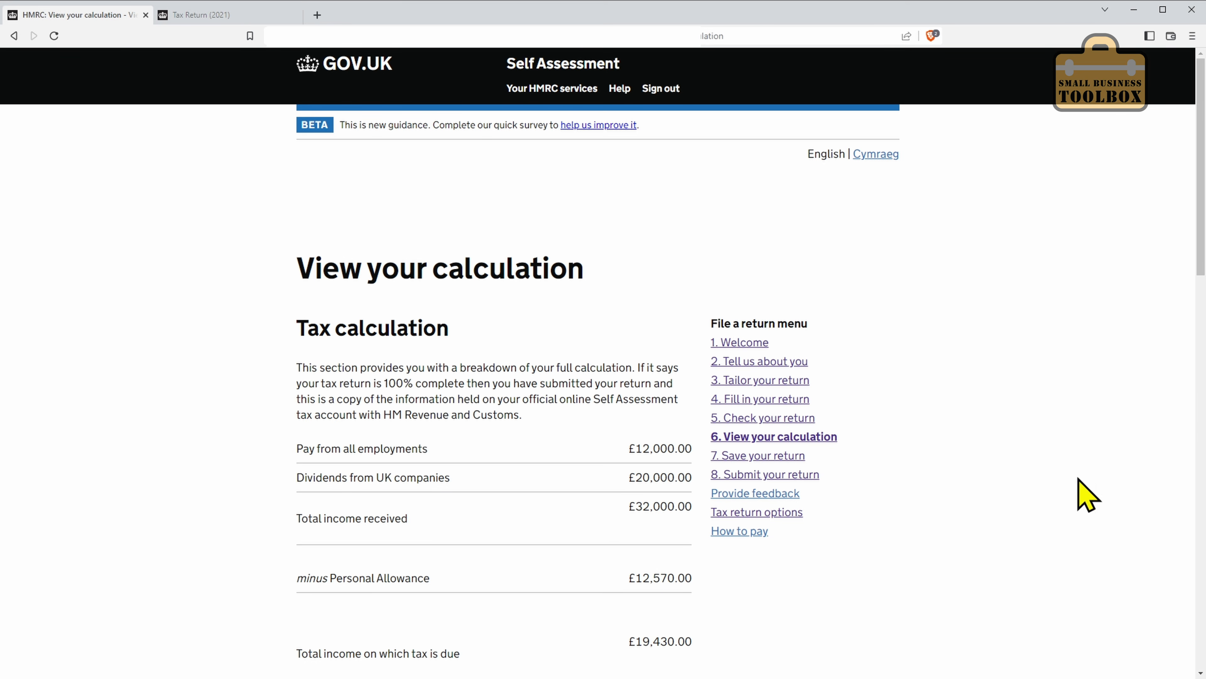
pyautogui.scroll(-5, 394, 321)
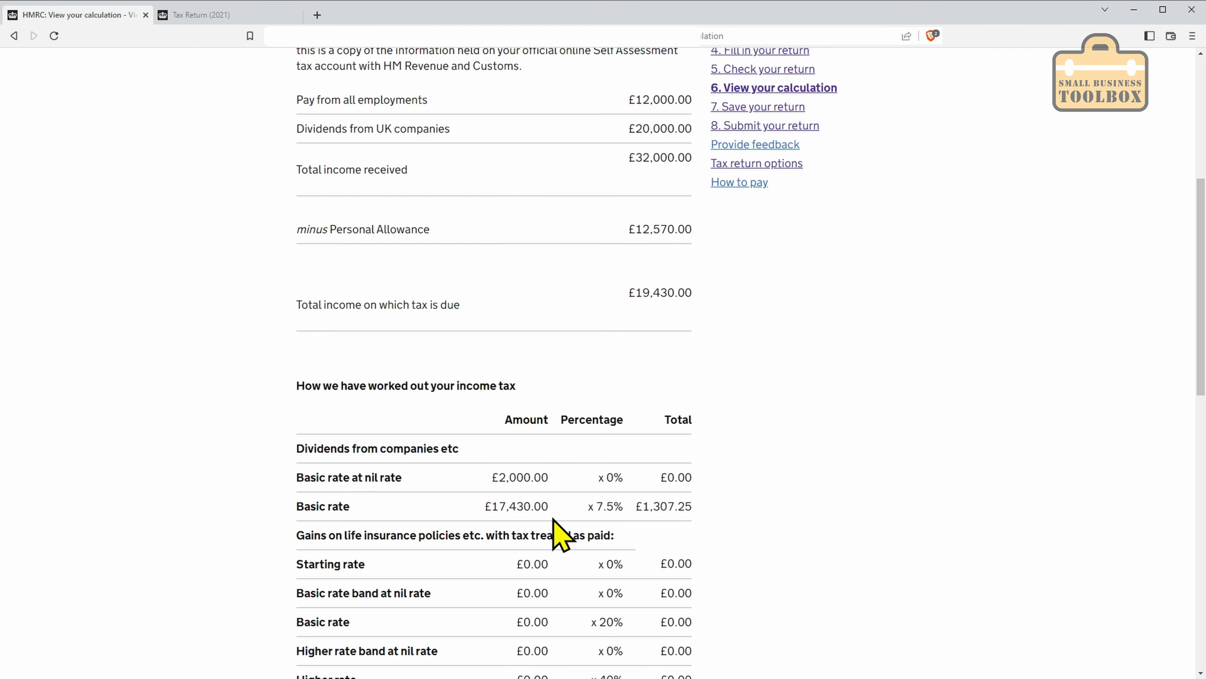
pyautogui.scroll(-3, 542, 499)
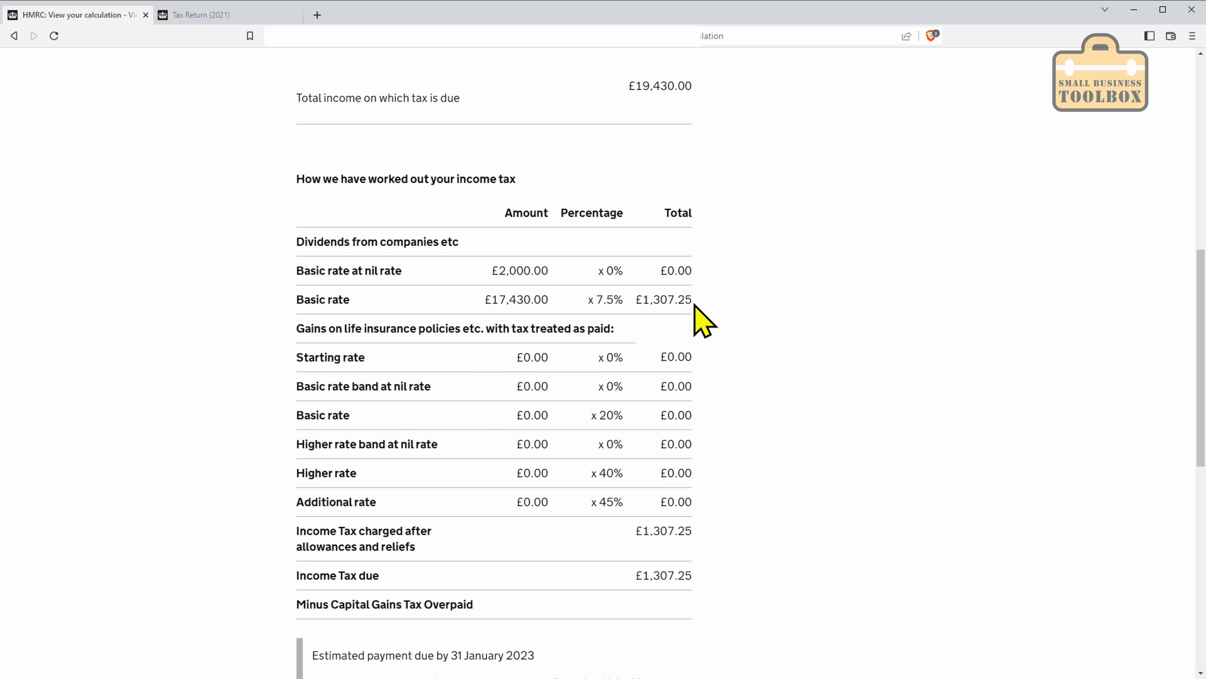
pyautogui.scroll(-6, 706, 319)
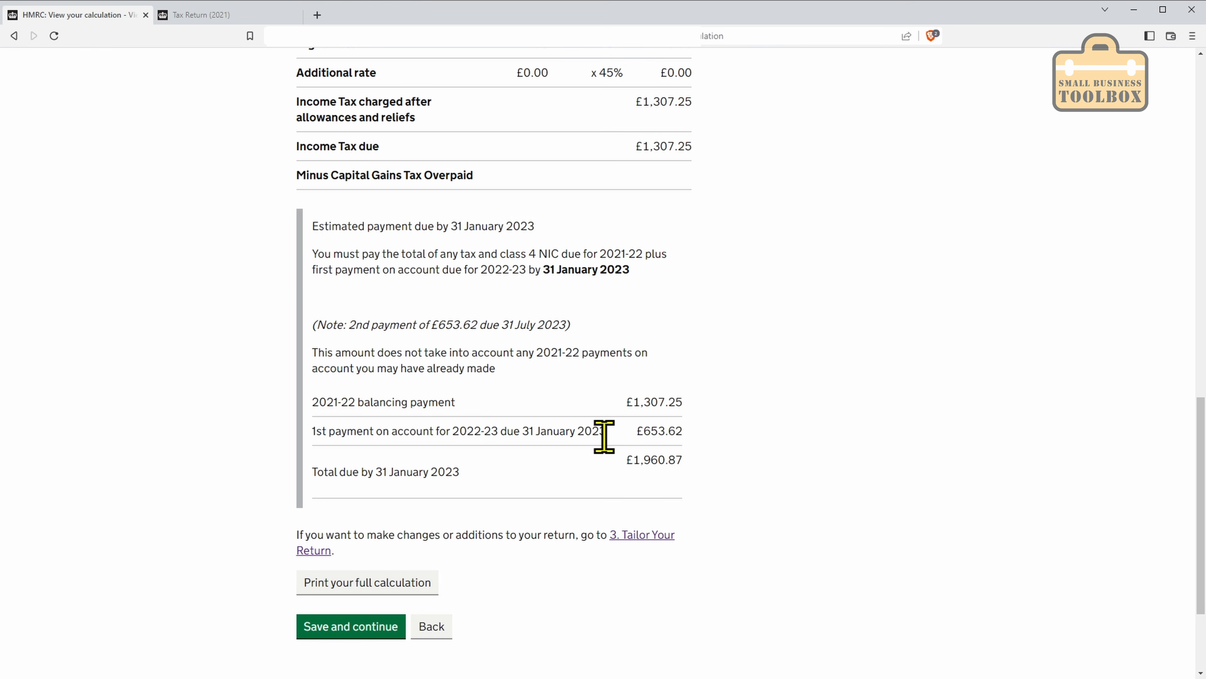
pyautogui.click(388, 587)
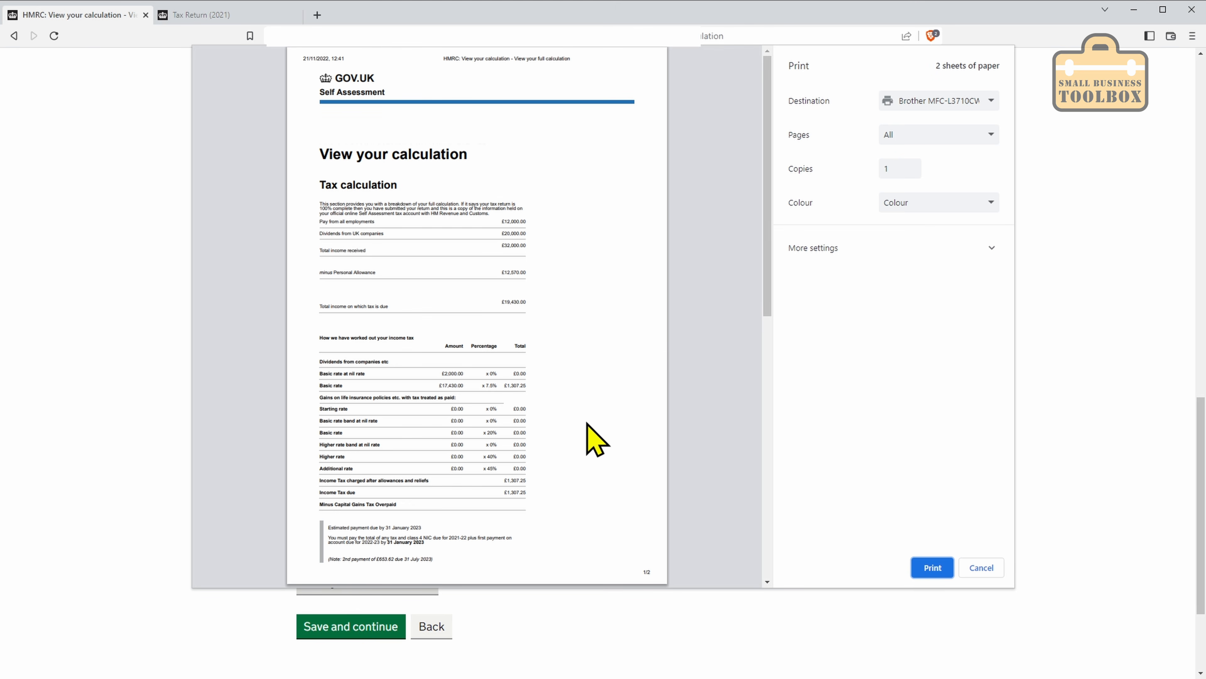
# Step: Close the print preview, continue past the full calculation, and answer No to claiming to reduce the 2022-23 payments on account
pyautogui.press('Escape')
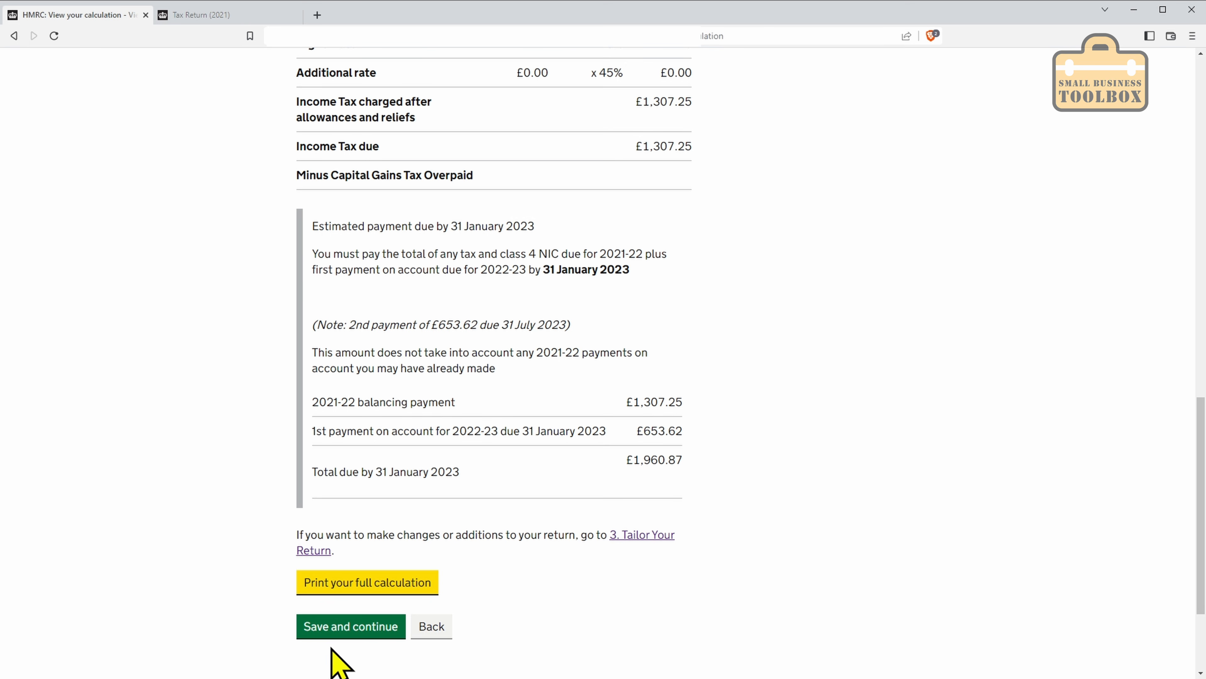
pyautogui.click(370, 629)
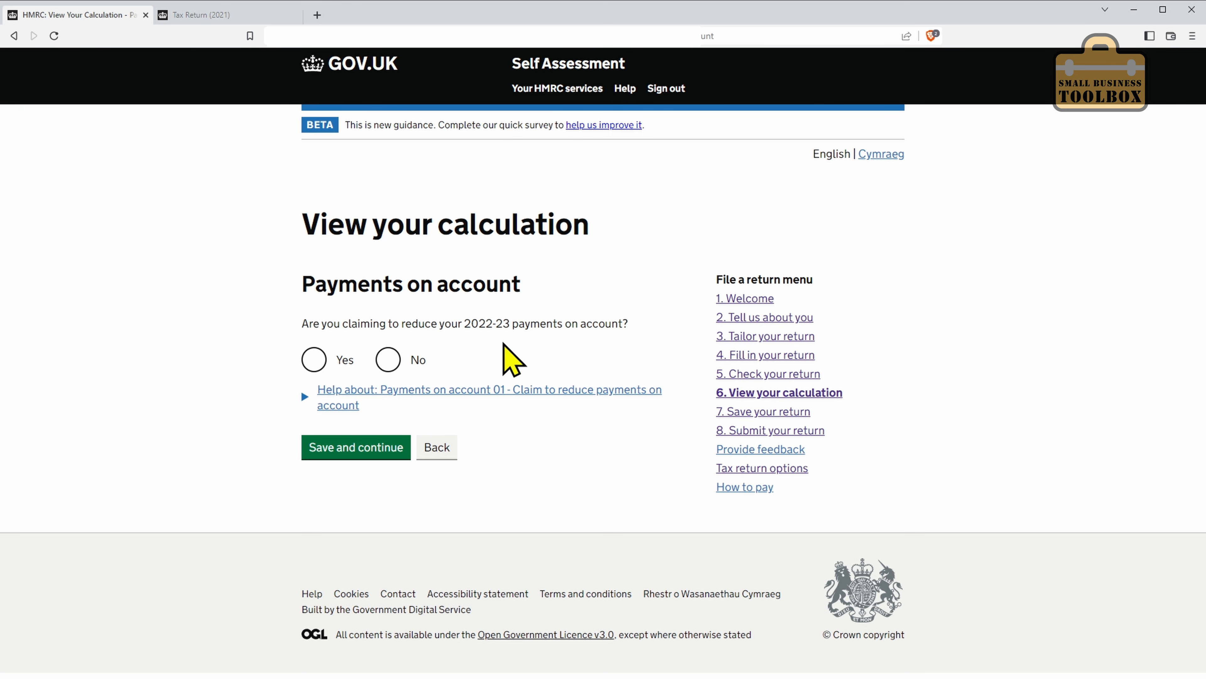
pyautogui.click(388, 360)
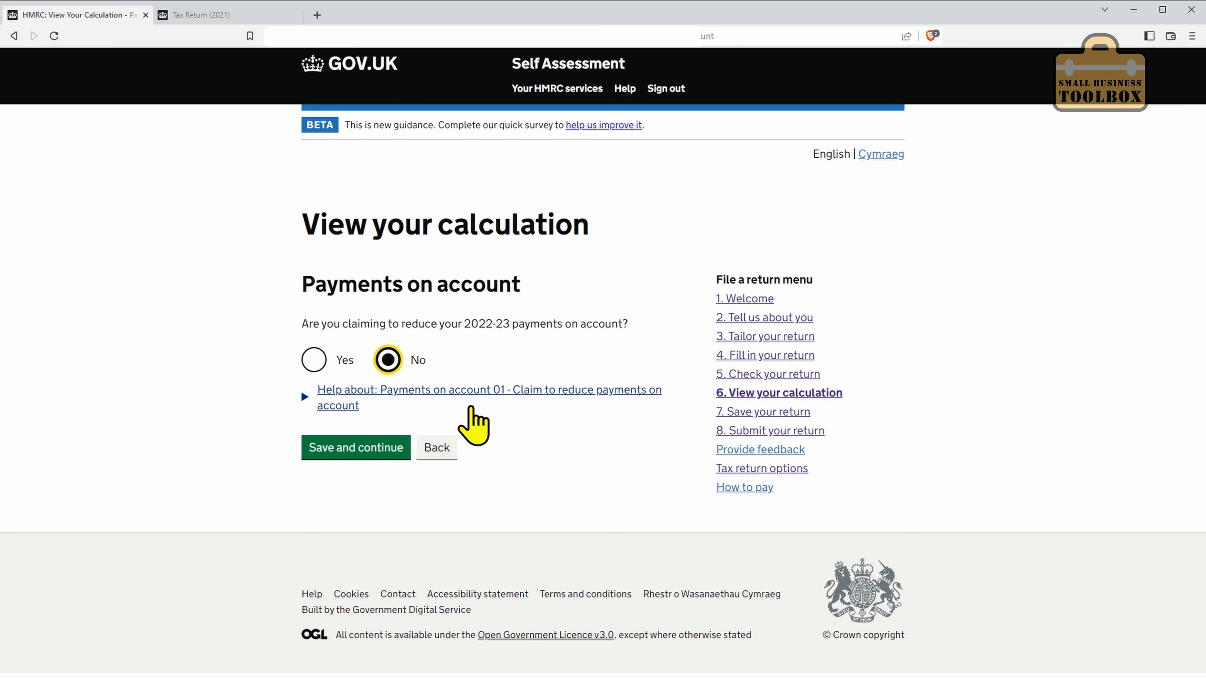
pyautogui.click(369, 448)
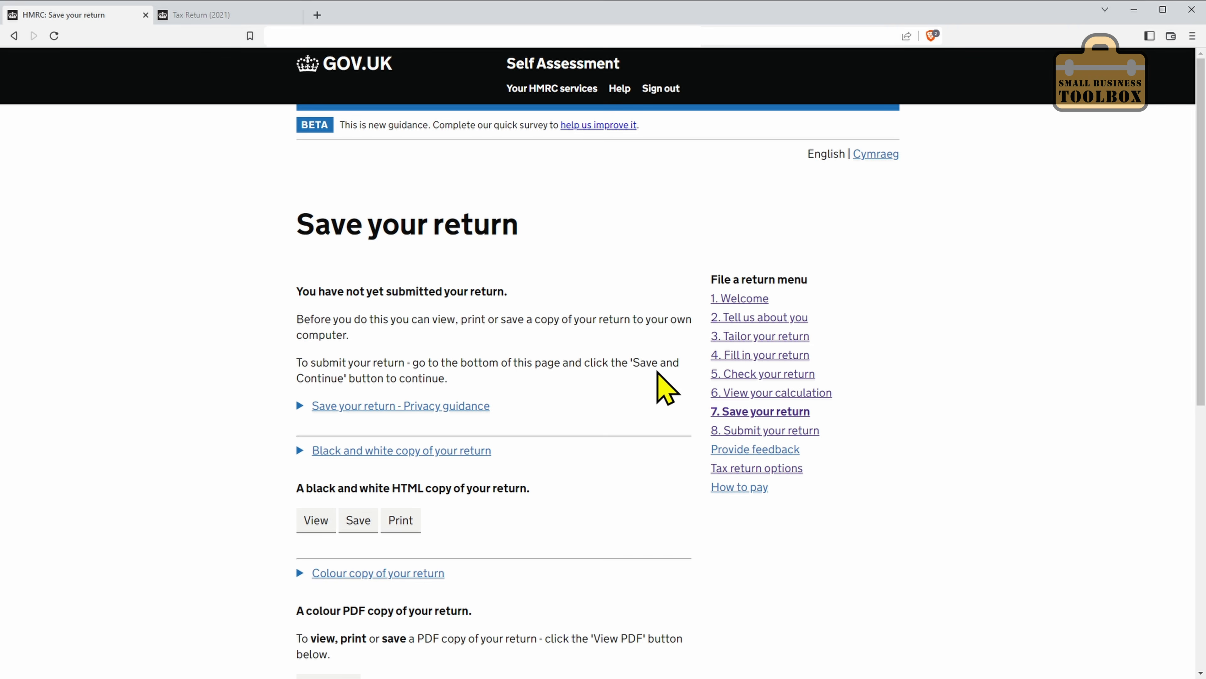
# Step: Open the colour PDF copy of the return, continue to the submission page, and review its declaration statements without ticking them
pyautogui.moveTo(1199, 271); pyautogui.dragTo(1192, 414)
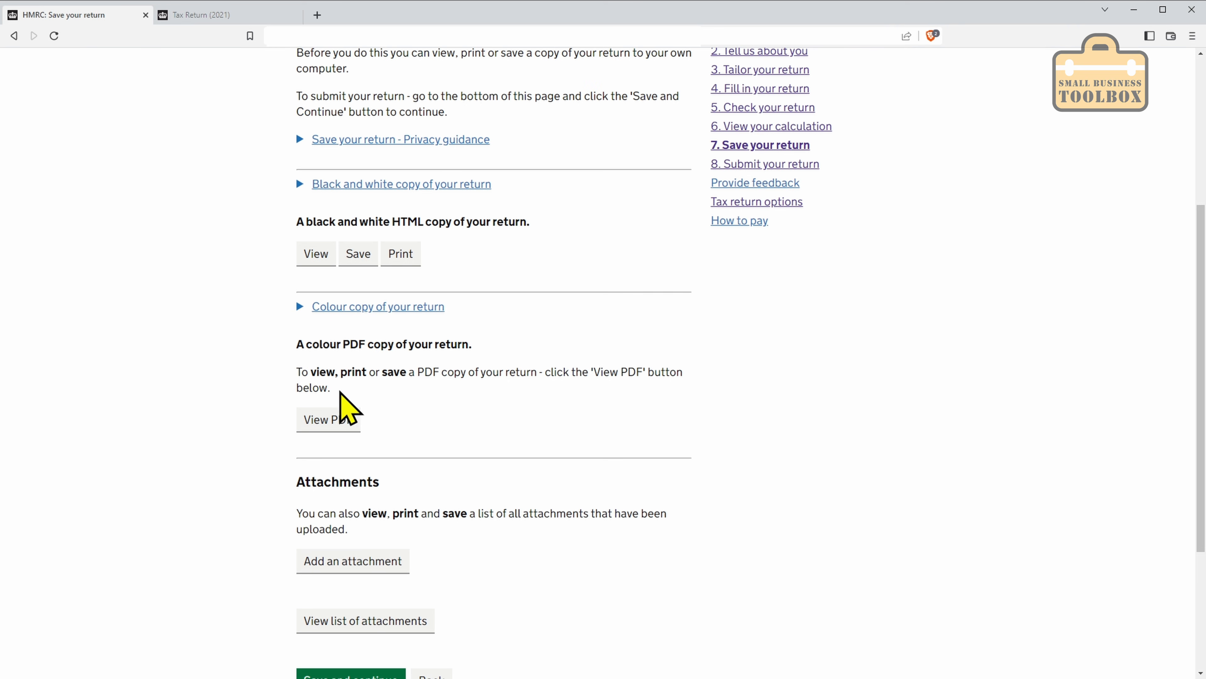
pyautogui.click(332, 423)
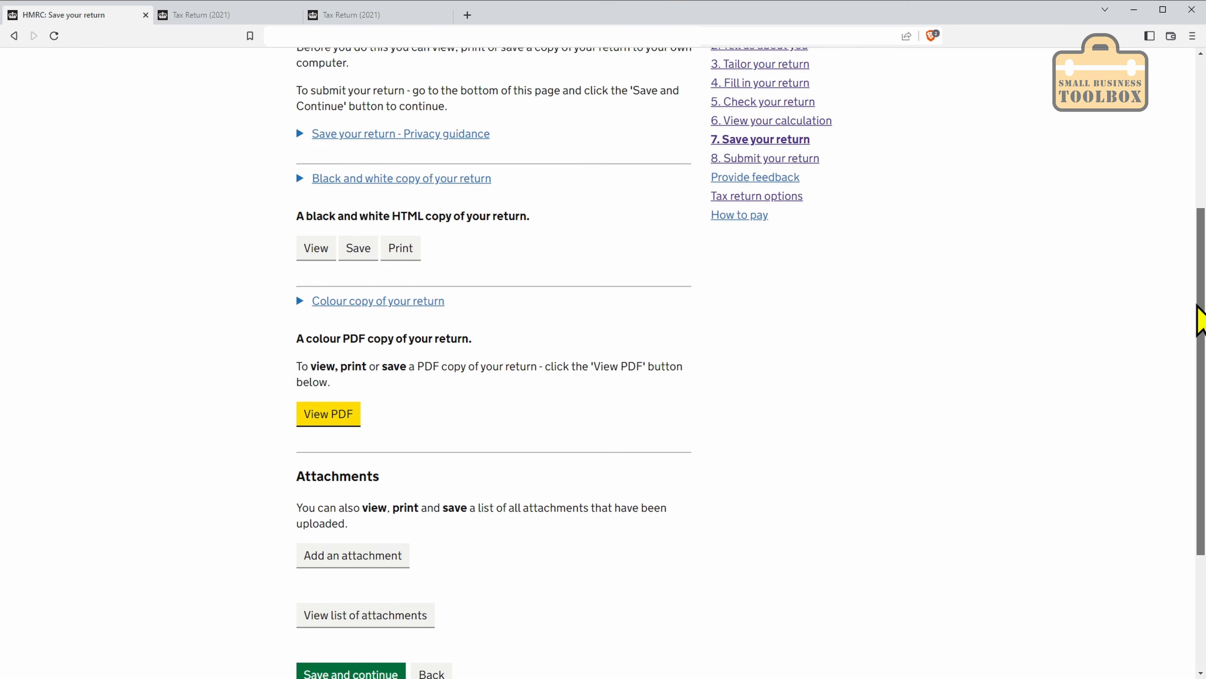
pyautogui.moveTo(1198, 317); pyautogui.dragTo(1193, 418)
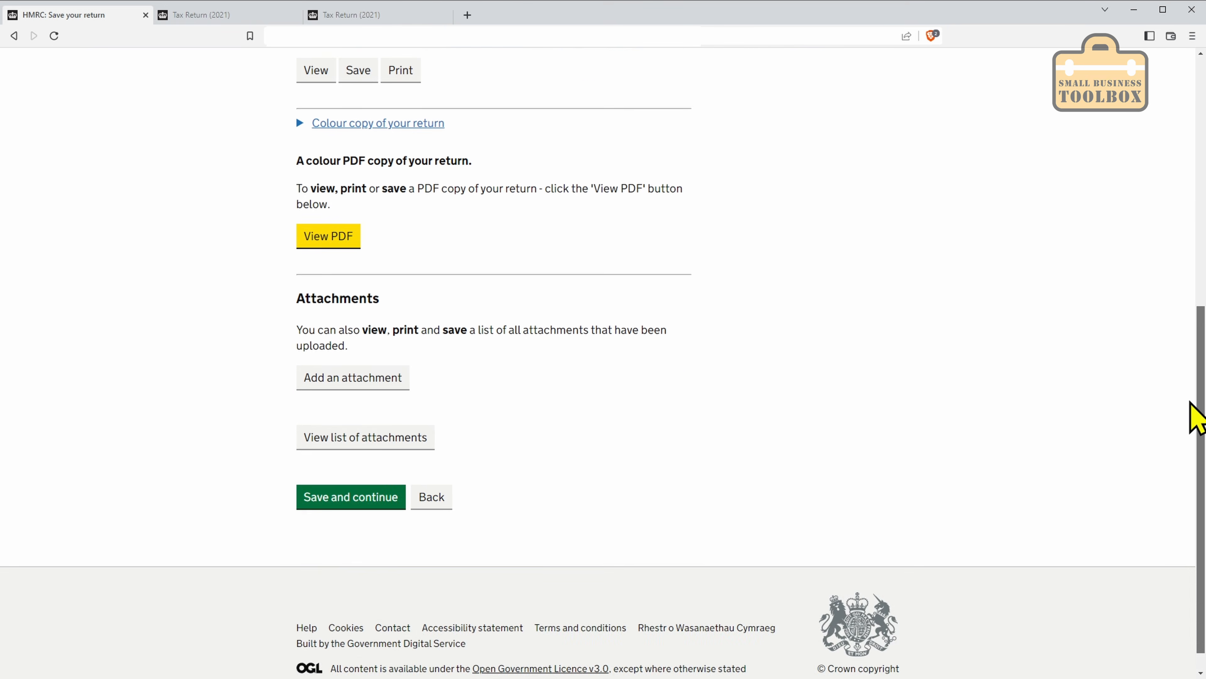
pyautogui.click(374, 494)
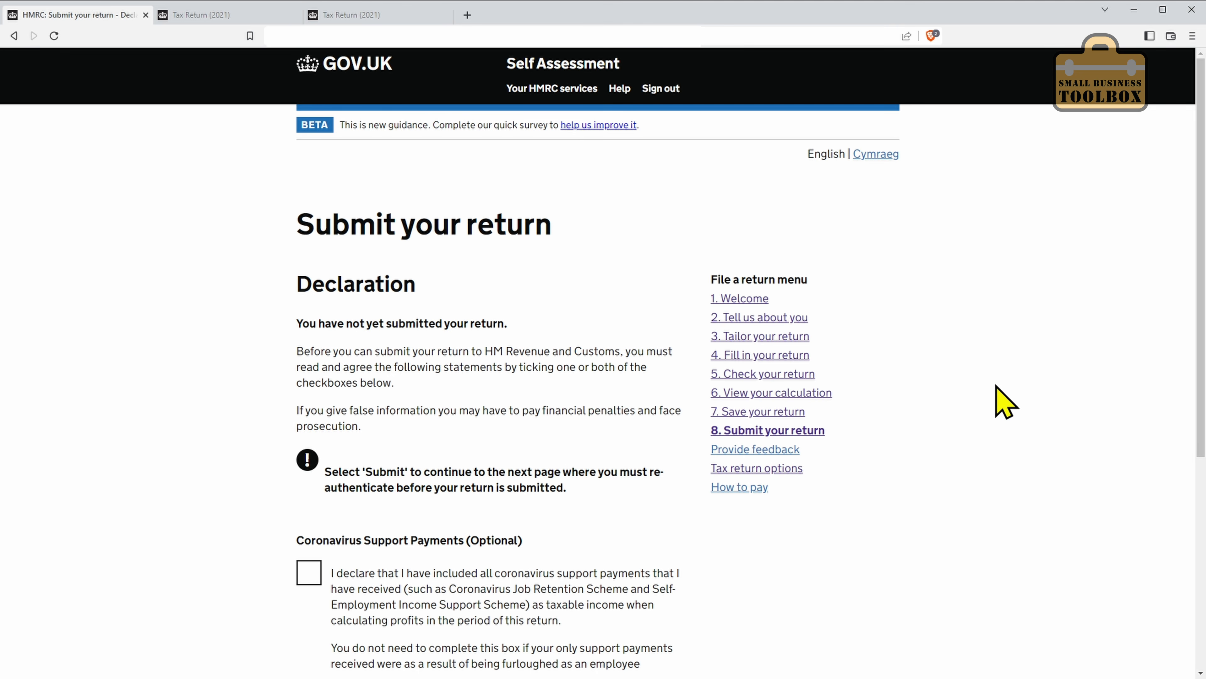
pyautogui.moveTo(1198, 261); pyautogui.dragTo(1176, 431)
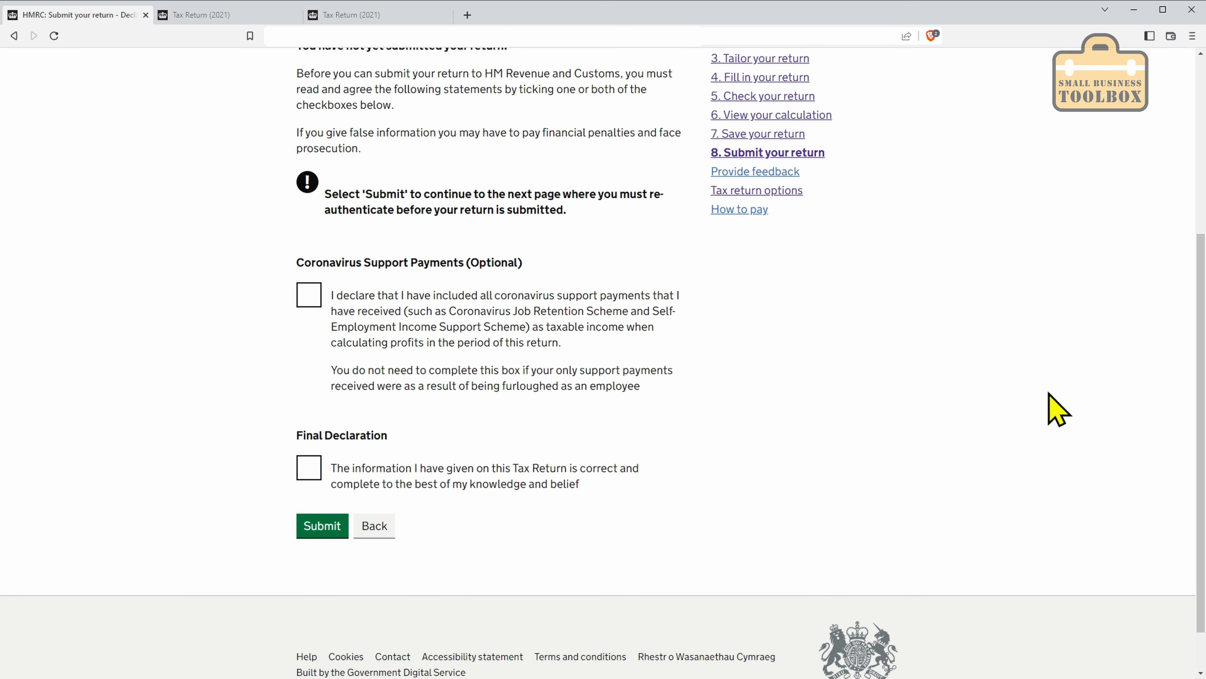
pyautogui.scroll(5, 1057, 413)
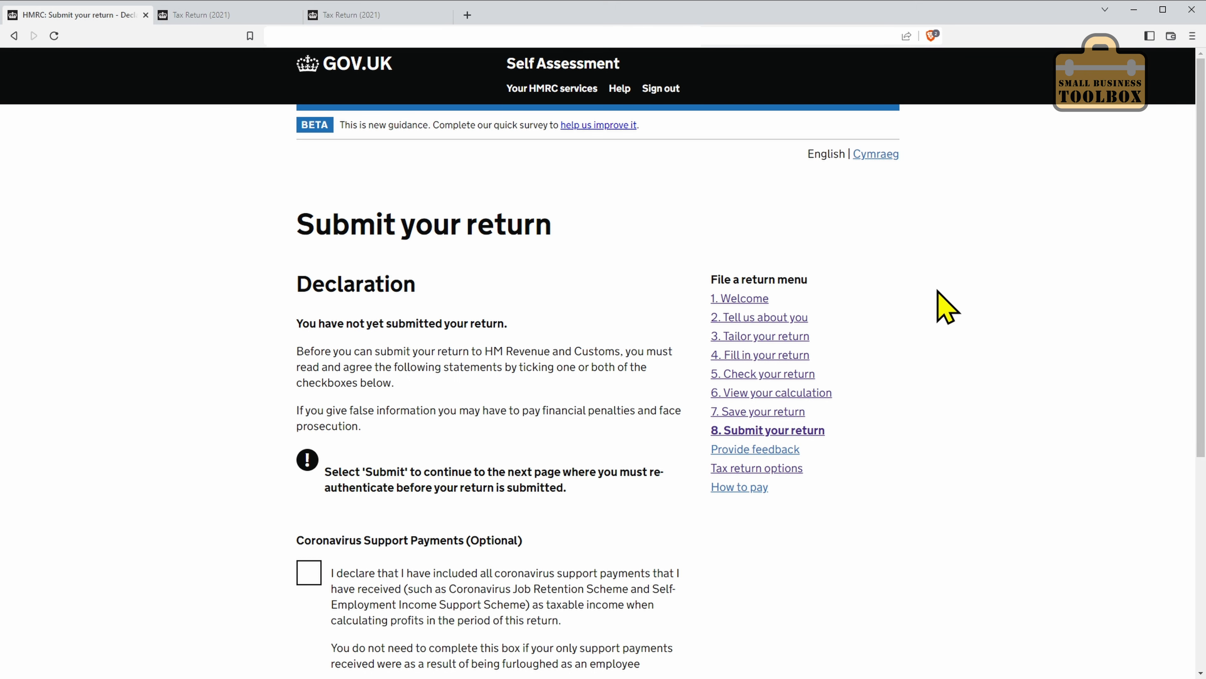
# Step: Return to the progress overview of the return and delete the entire 2021 to 2022 tax return, confirming the deletion
pyautogui.click(754, 300)
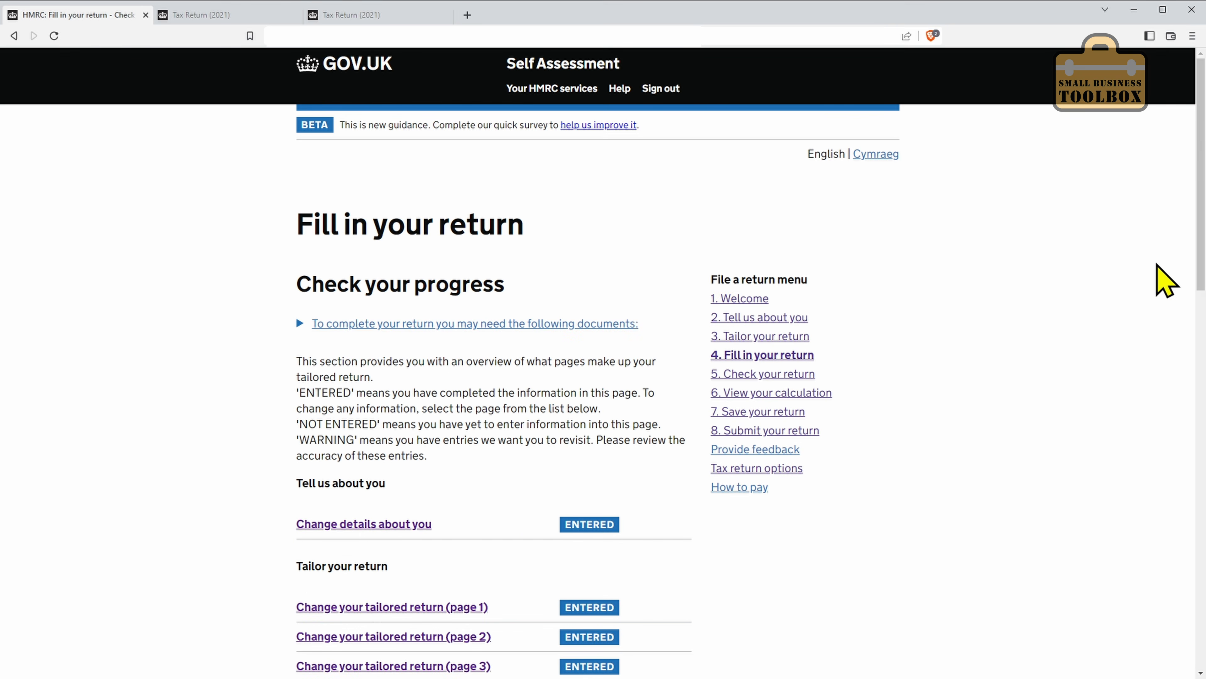
pyautogui.moveTo(1201, 216); pyautogui.dragTo(1126, 563)
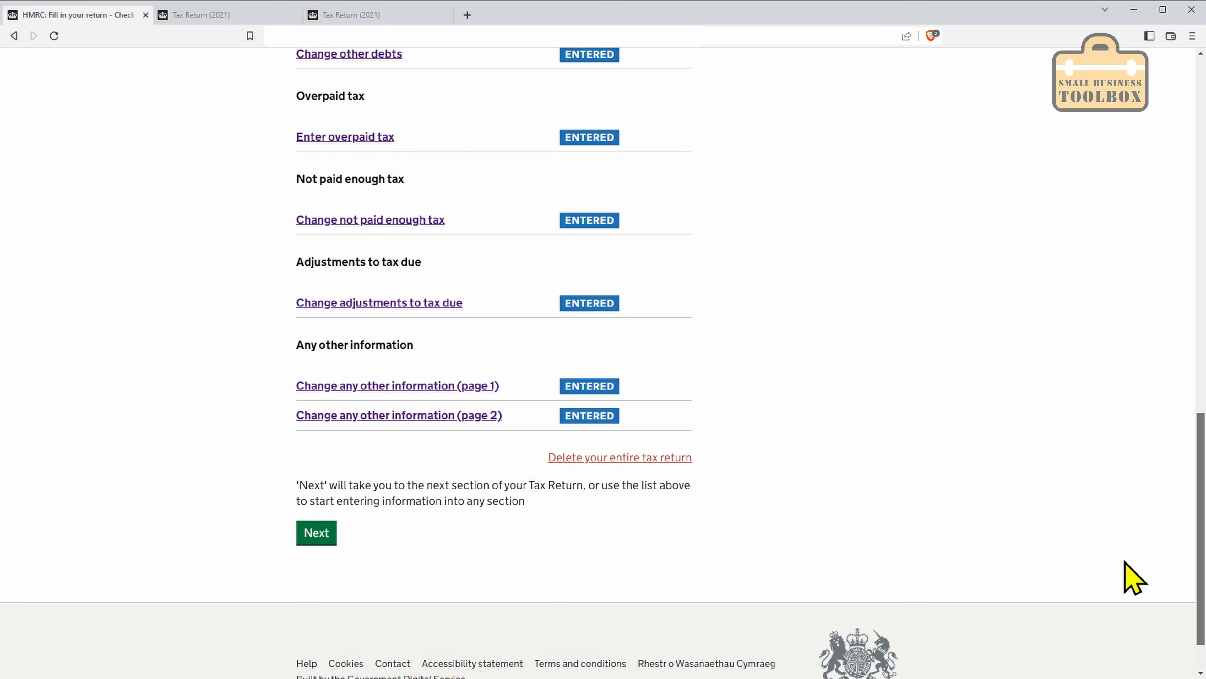
pyautogui.click(606, 454)
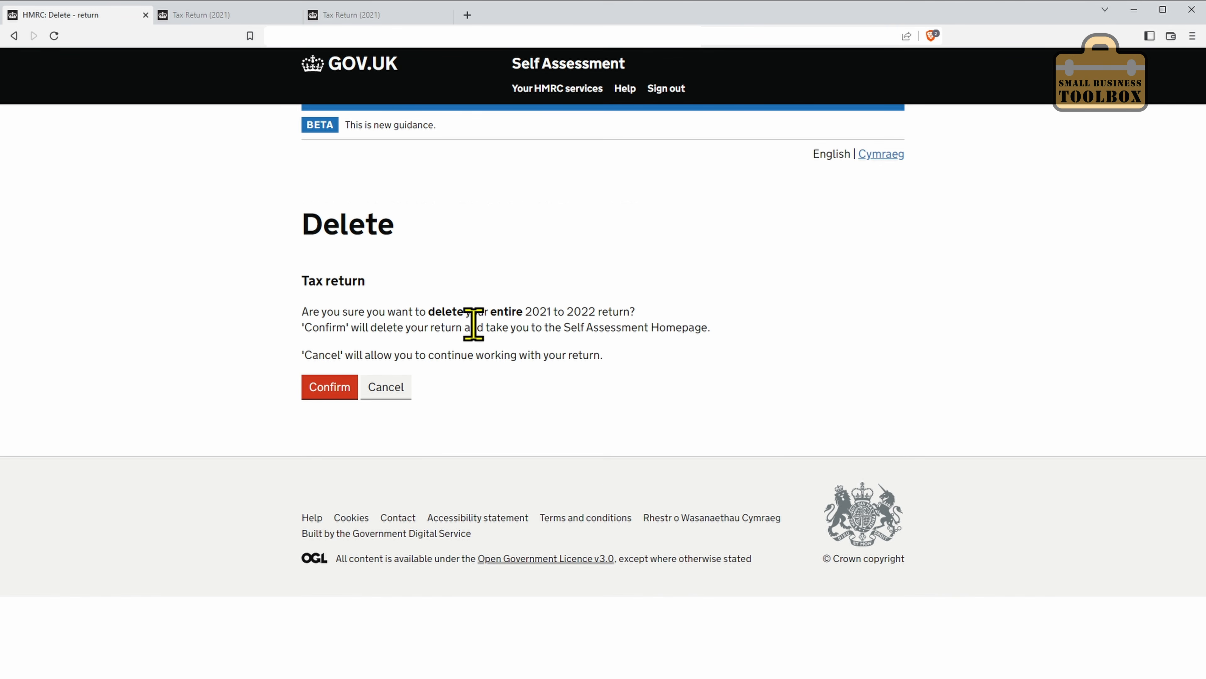
pyautogui.click(329, 388)
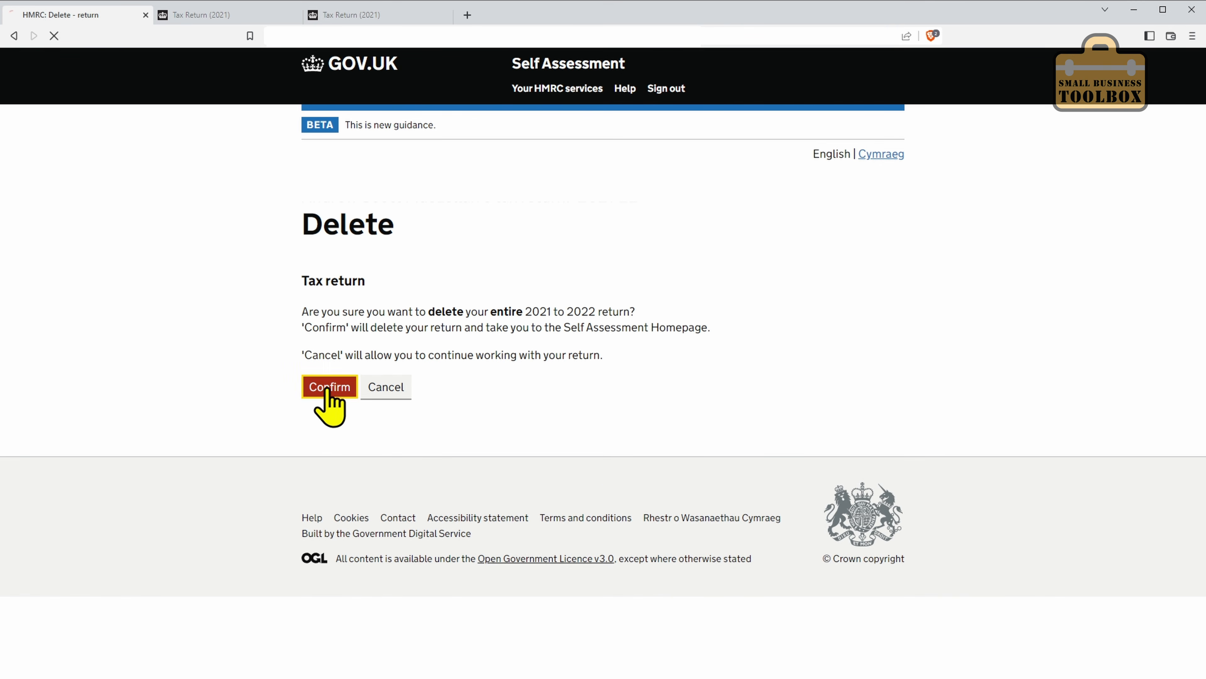